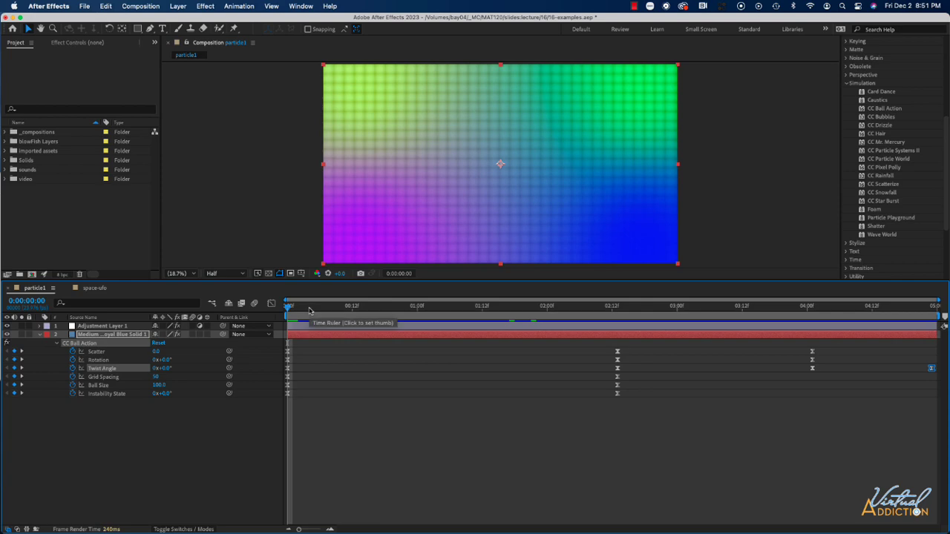
Preview the animations in the particle1 and space-ufo compositions.
{"action": "key", "text": "space"}
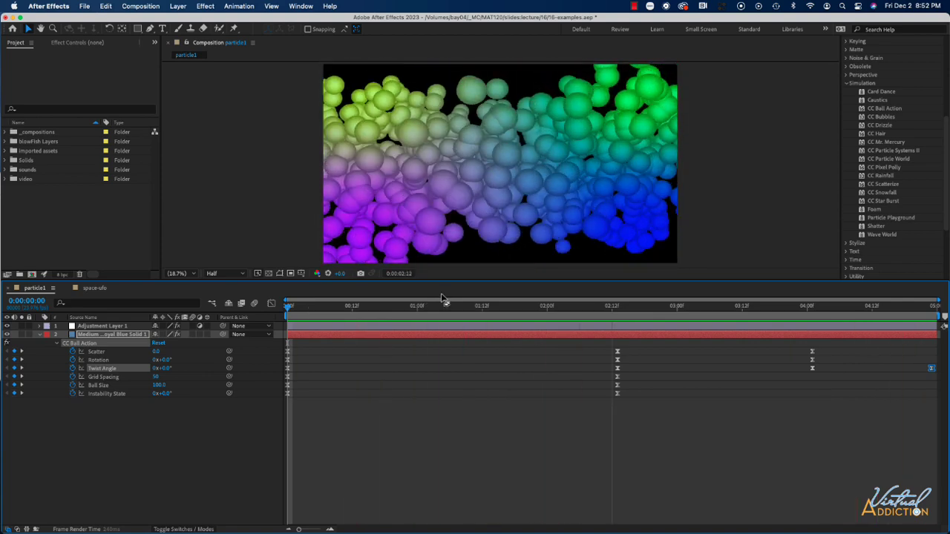
{"action": "key", "text": "space"}
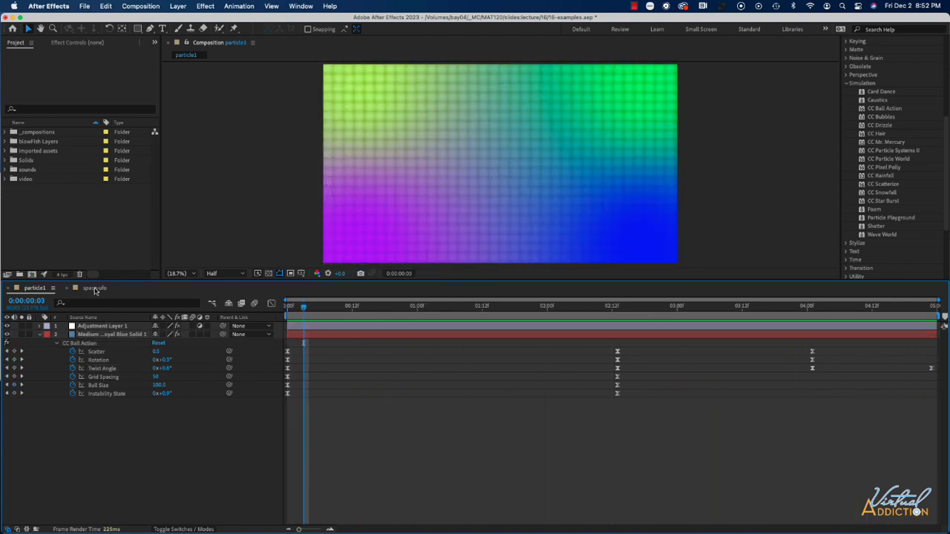
{"action": "left_click", "coordinate": [95, 289]}
{"action": "key", "text": "space"}
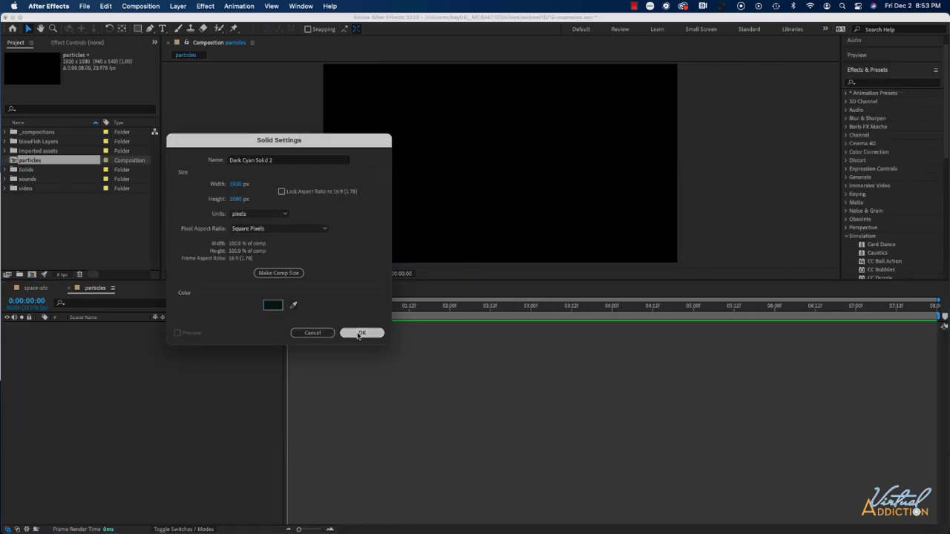
{"action": "left_click", "coordinate": [362, 333]}
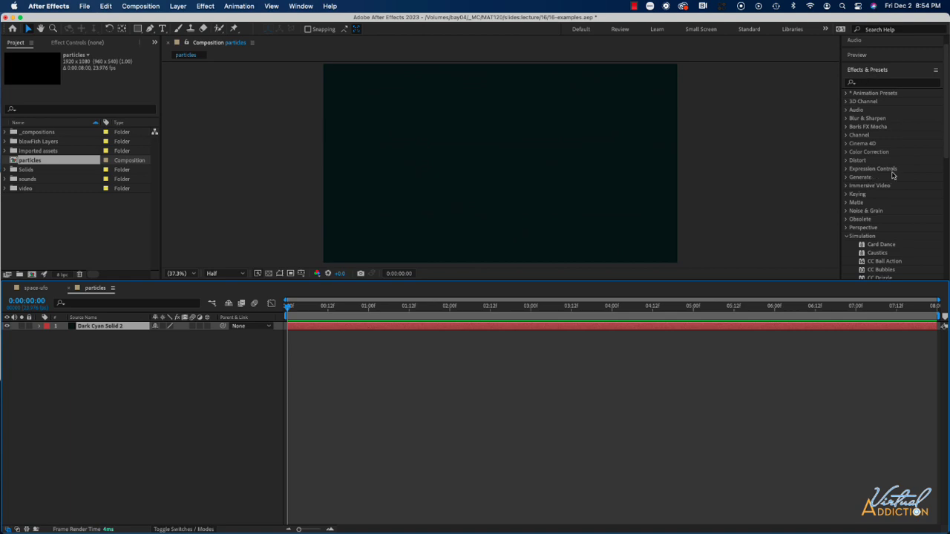
Apply the CC Particle Systems II simulation effect to the Dark Cyan Solid 2 layer and preview the particles.
{"action": "scroll", "coordinate": [890, 178], "scroll_direction": "down", "scroll_amount": 3}
{"action": "scroll", "coordinate": [890, 178], "scroll_direction": "down", "scroll_amount": 3}
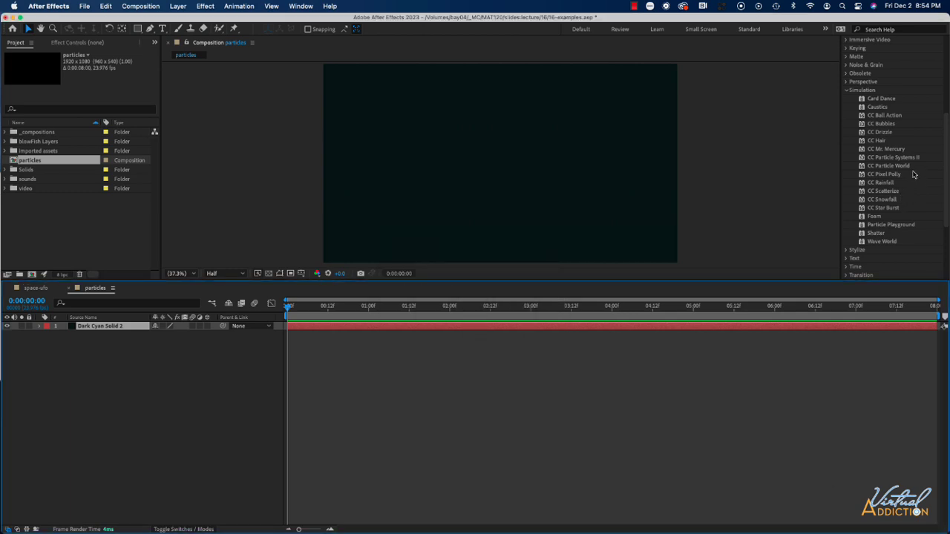
{"action": "left_click", "coordinate": [881, 158]}
{"action": "left_click_drag", "start_coordinate": [200, 285], "coordinate": [112, 329]}
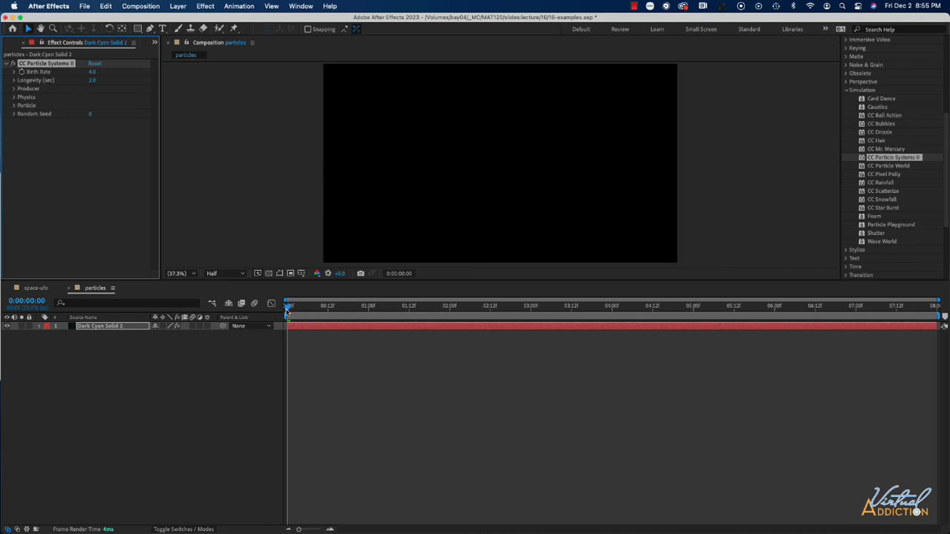
{"action": "mouse_move", "coordinate": [288, 310]}
{"action": "left_mouse_down"}
{"action": "mouse_move", "coordinate": [314, 311]}
{"action": "mouse_move", "coordinate": [291, 318]}
{"action": "left_mouse_up"}
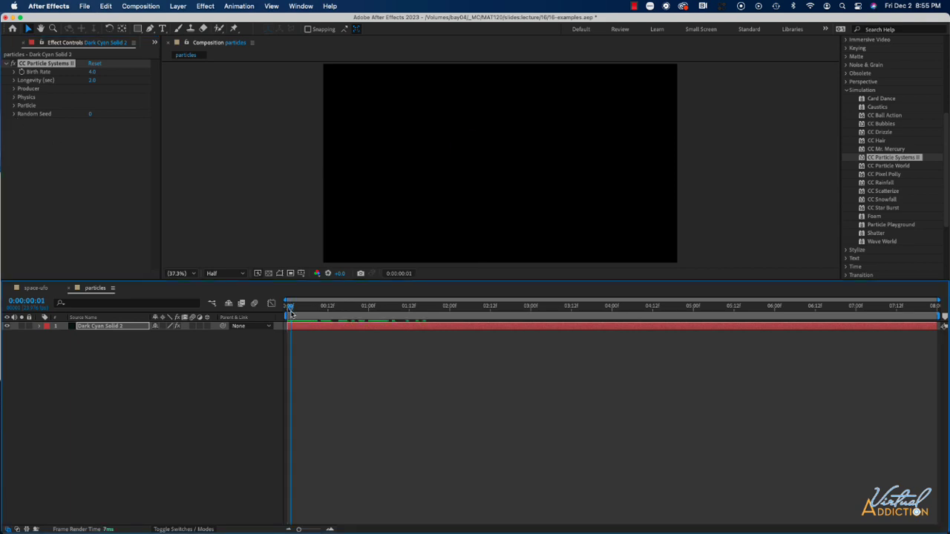
{"action": "key", "text": "space"}
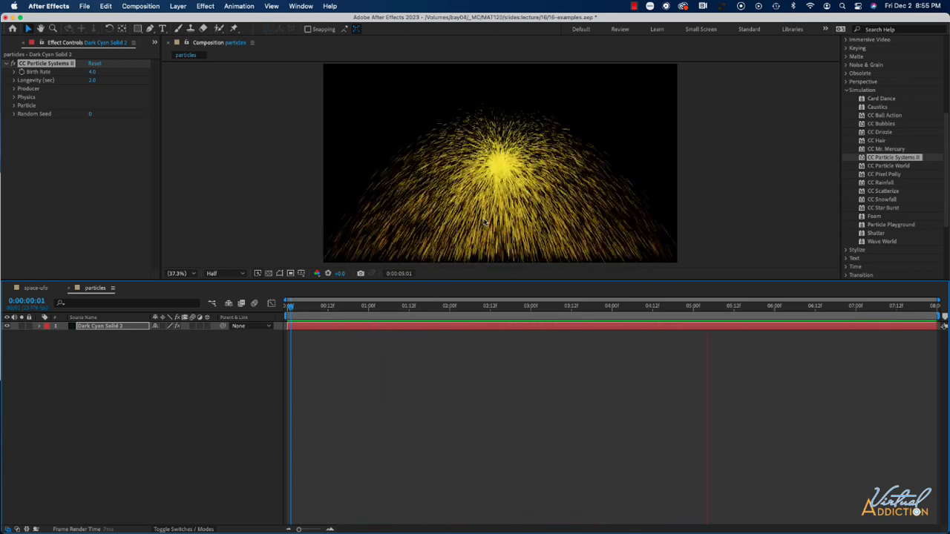
{"action": "key", "text": "space"}
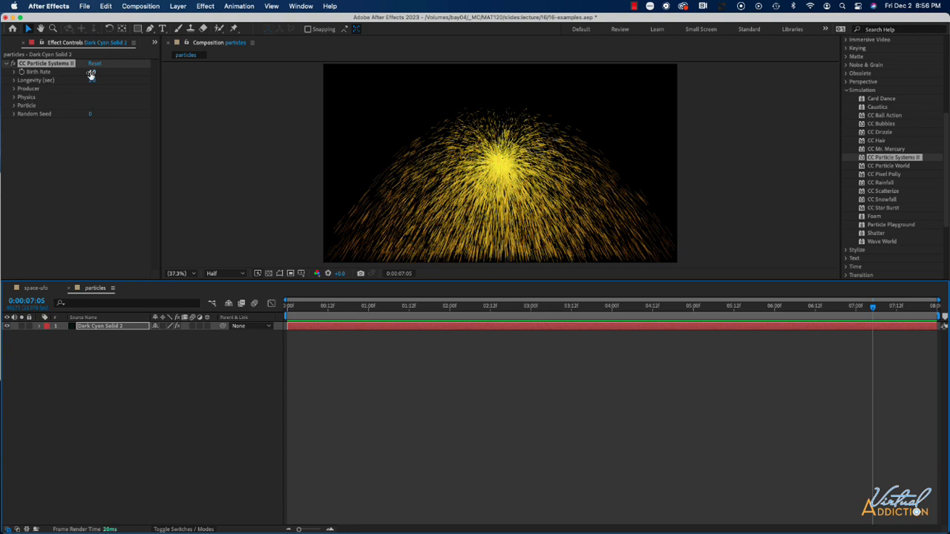
Set the particle effect's Birth Rate to 0.3 and preview the animation.
{"action": "left_click_drag", "start_coordinate": [91, 74], "coordinate": [72, 73]}
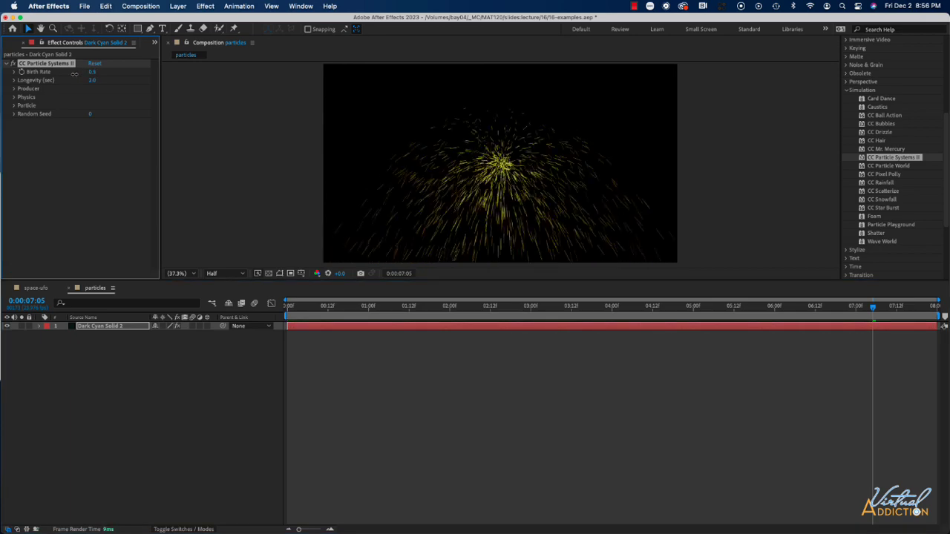
{"action": "key", "text": "space"}
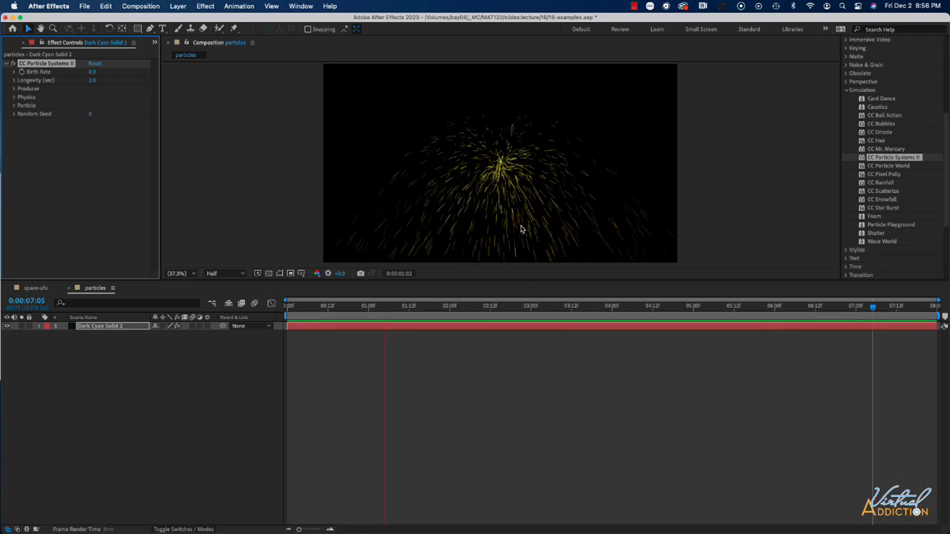
{"action": "key", "text": "space"}
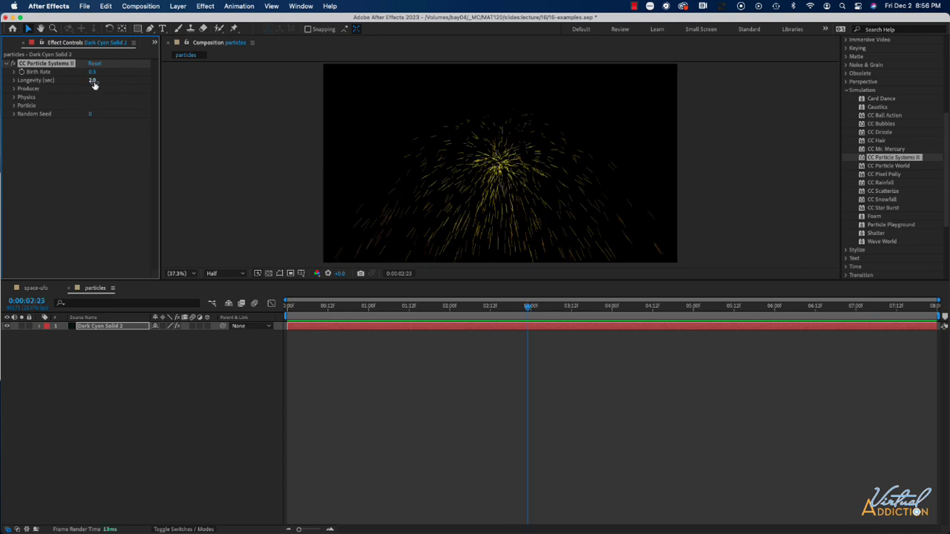
Set the particles' Longevity to 3.1 seconds and preview the animation.
{"action": "left_click_drag", "start_coordinate": [95, 84], "coordinate": [127, 82]}
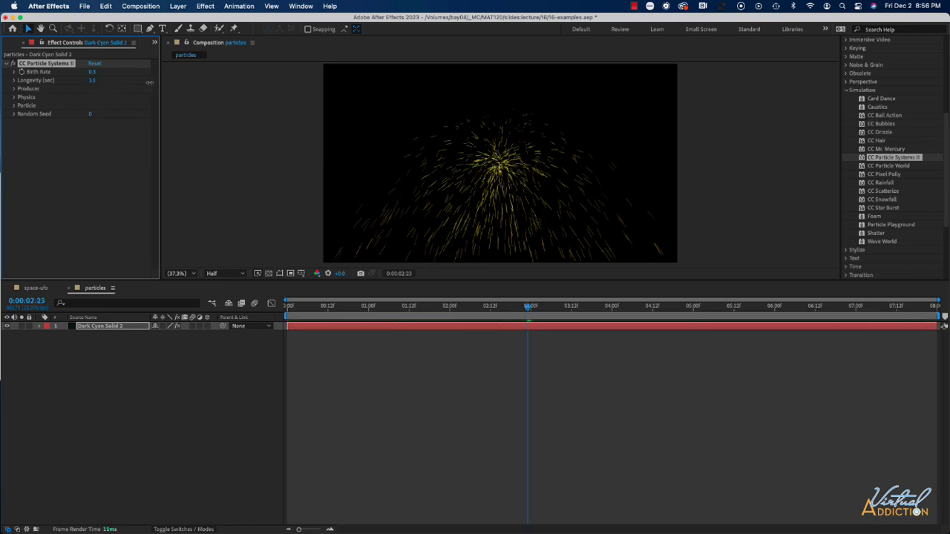
{"action": "key", "text": "space"}
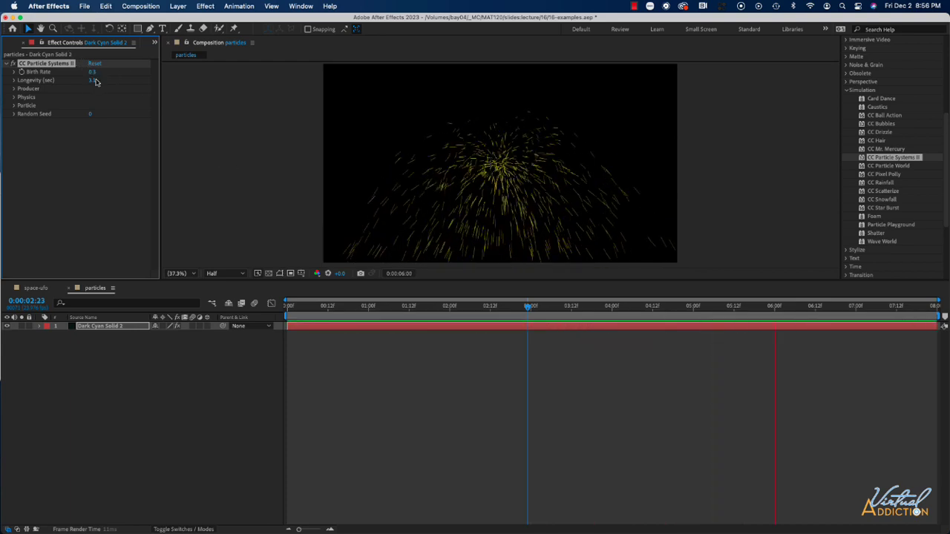
{"action": "key", "text": "space"}
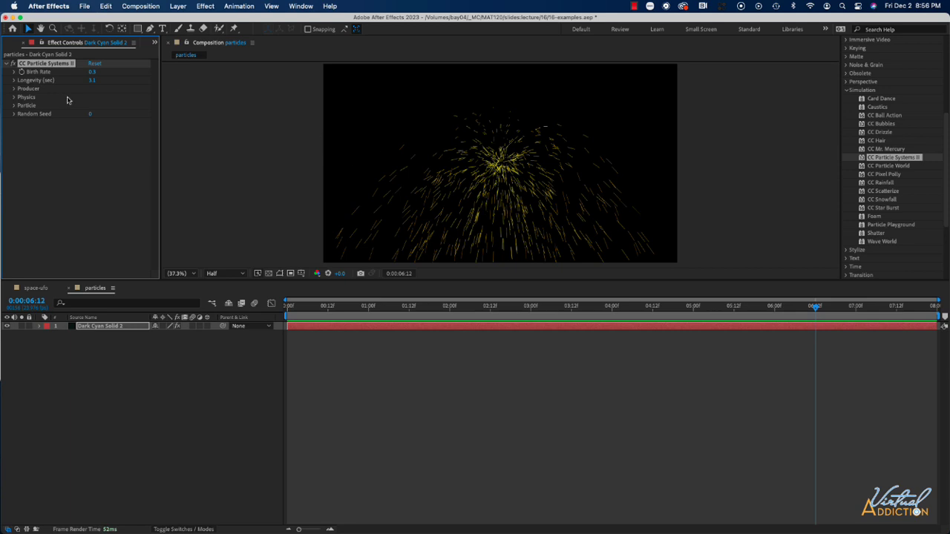
{"action": "left_click", "coordinate": [14, 80]}
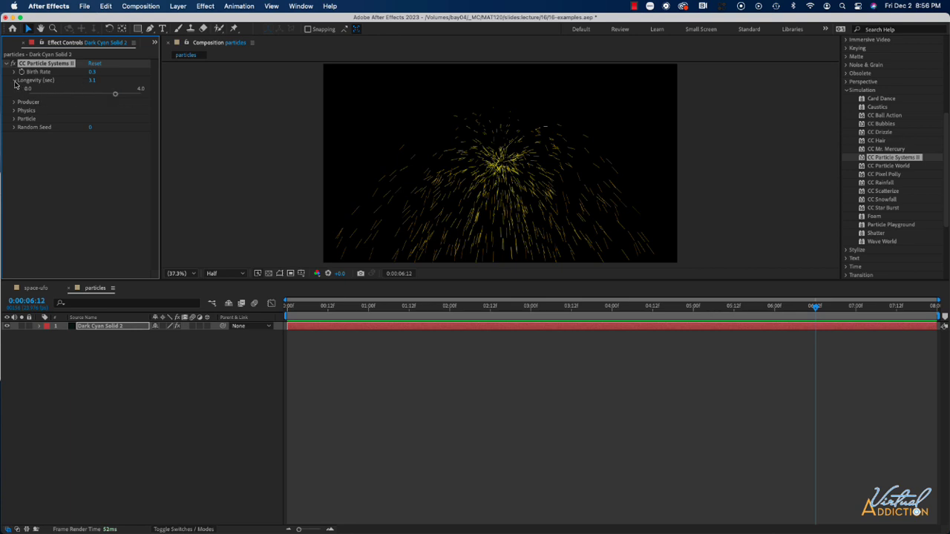
{"action": "left_click", "coordinate": [13, 80]}
Try the particle producer near the frame's upper-left area, and place its Position in the lower-right area at about 1533, 678.
{"action": "left_click", "coordinate": [13, 88]}
{"action": "left_click", "coordinate": [93, 97]}
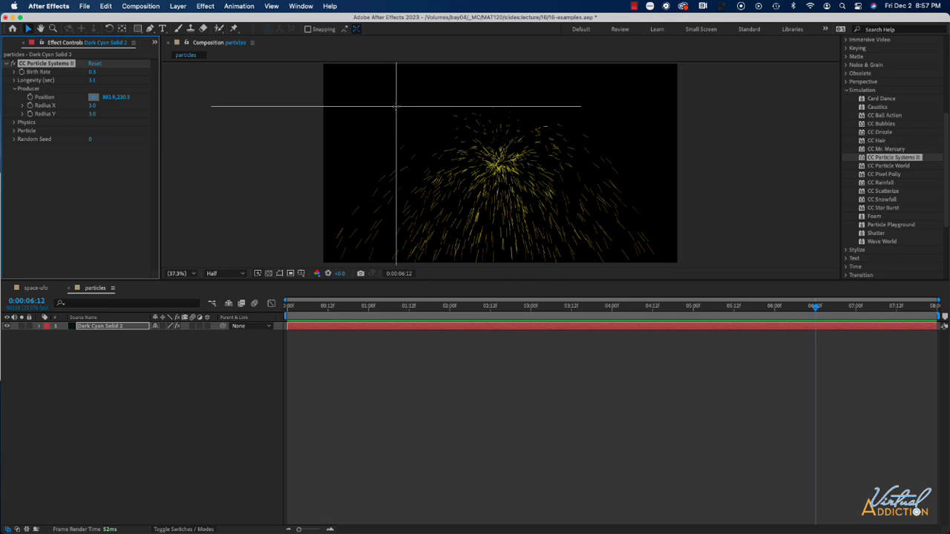
{"action": "left_click", "coordinate": [396, 109]}
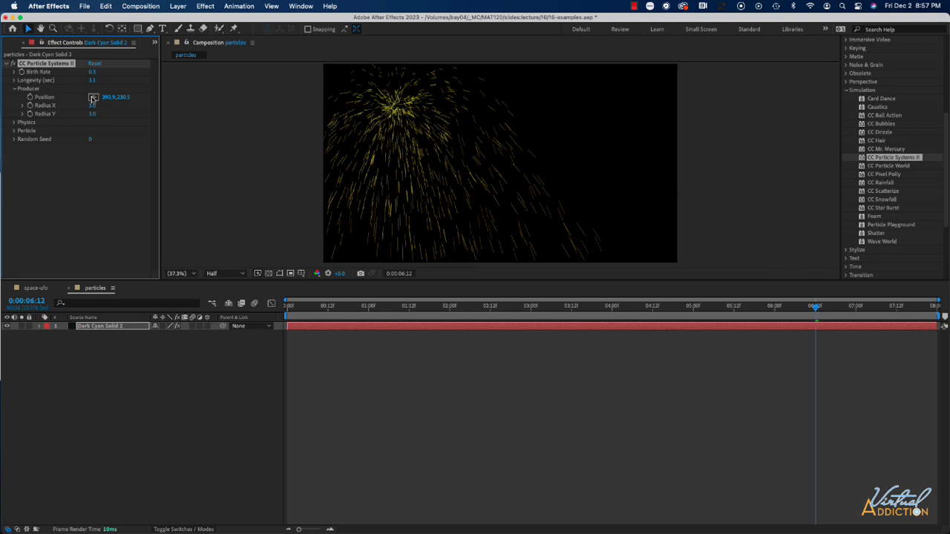
{"action": "left_click", "coordinate": [93, 98]}
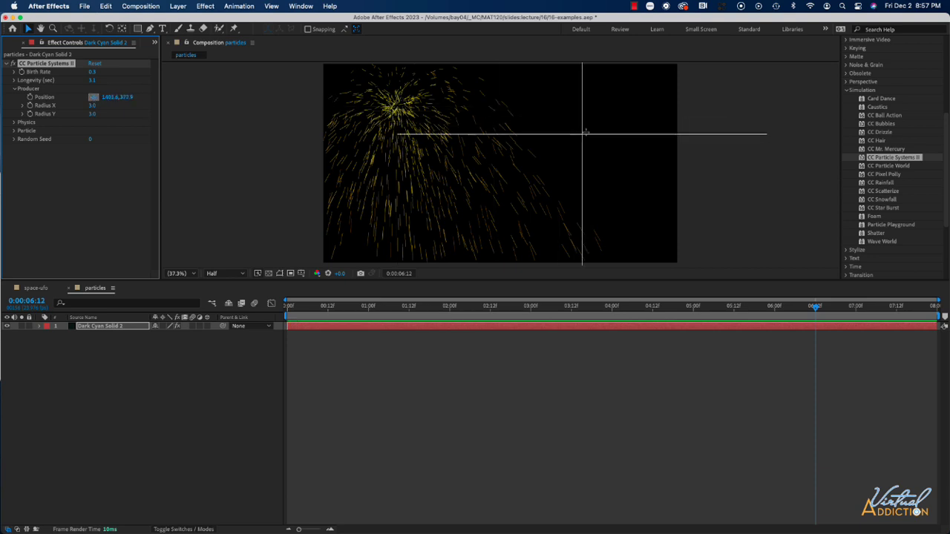
{"action": "left_click", "coordinate": [606, 190]}
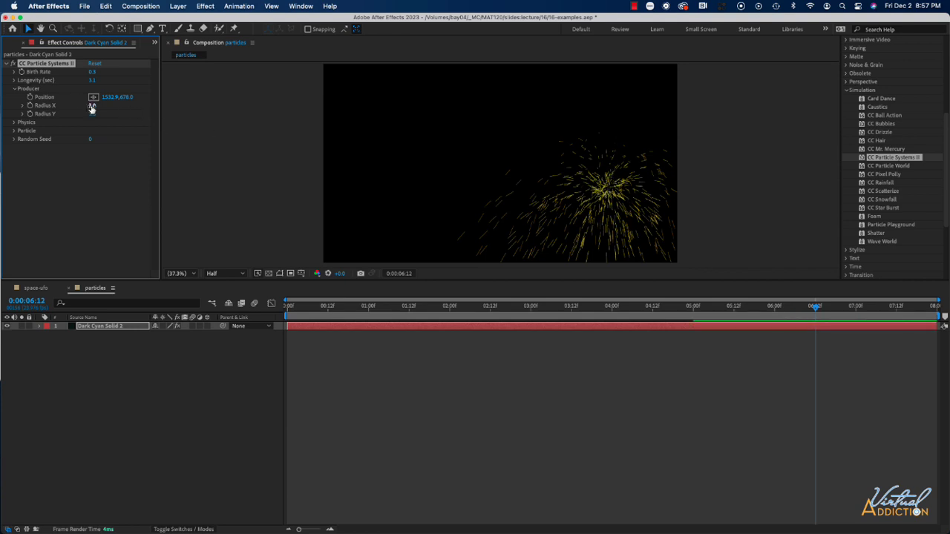
Widen the producer to Radius X 98.0 and Radius Y 170.0, and preview the spread.
{"action": "left_click_drag", "start_coordinate": [91, 109], "coordinate": [193, 110]}
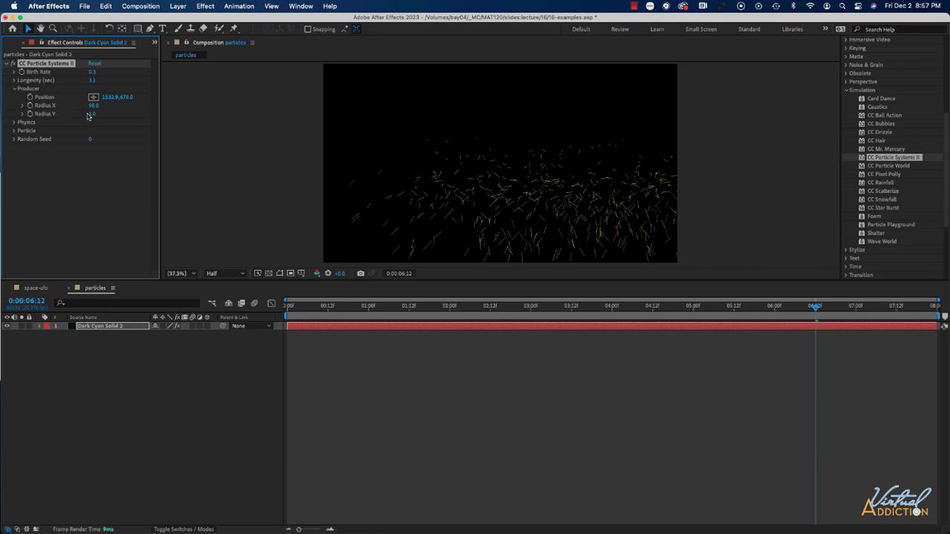
{"action": "left_click_drag", "start_coordinate": [87, 116], "coordinate": [115, 119]}
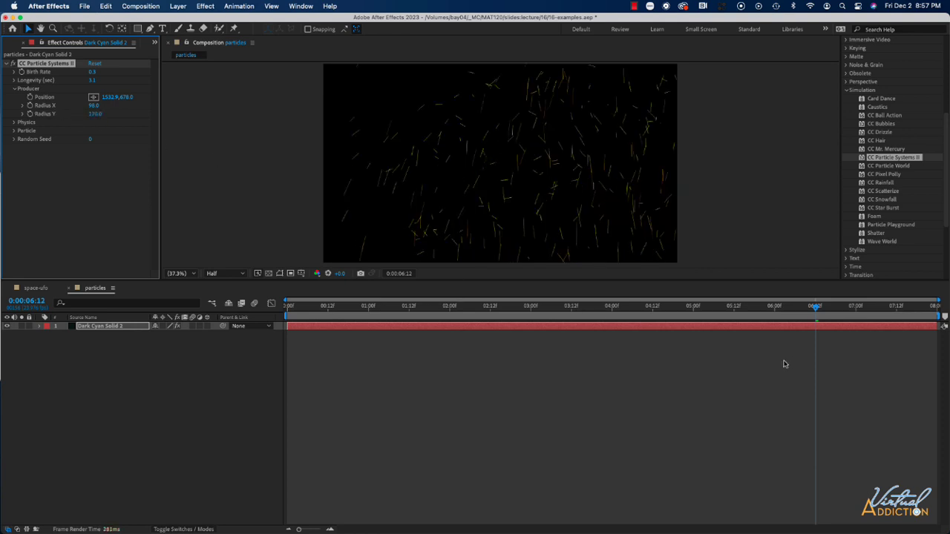
{"action": "key", "text": "space"}
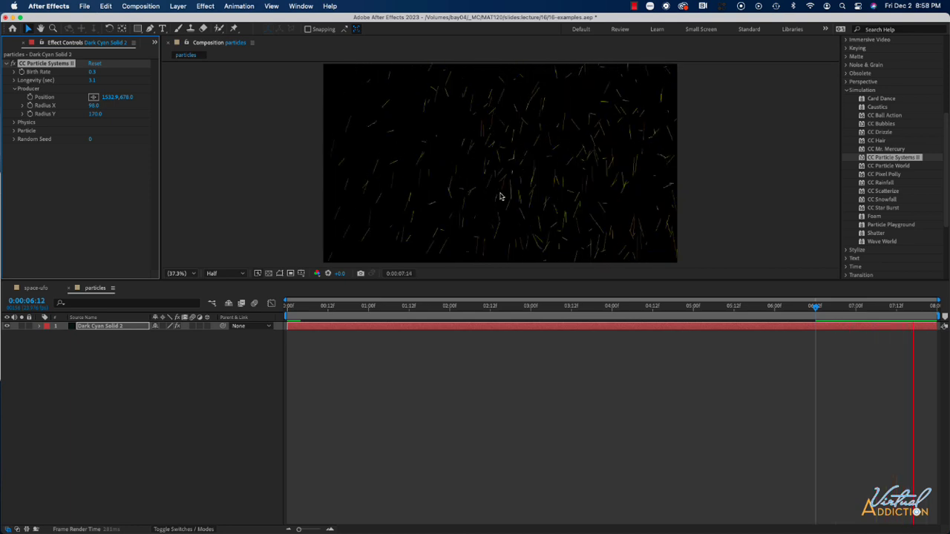
{"action": "key", "text": "space"}
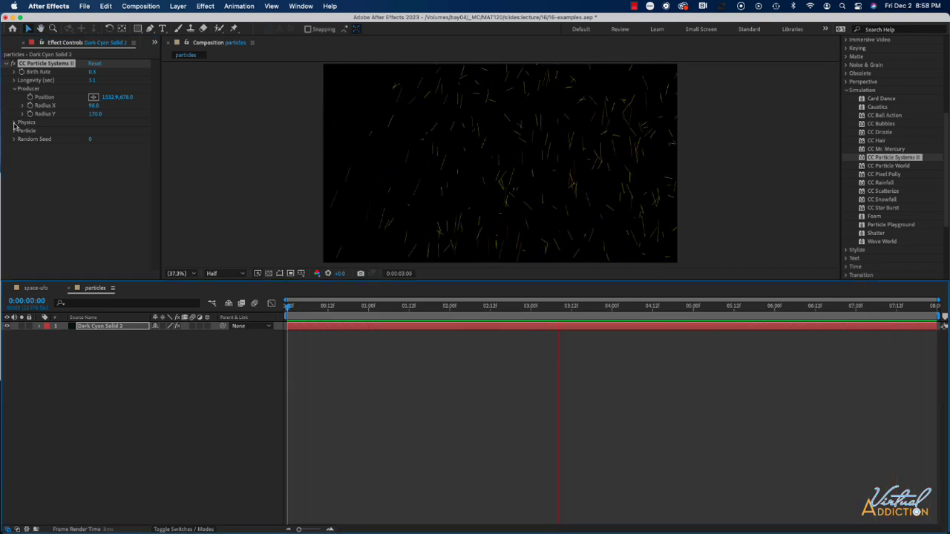
Set the Physics animation type to Vortex and preview the particle motion from near the composition's start.
{"action": "left_click", "coordinate": [14, 122]}
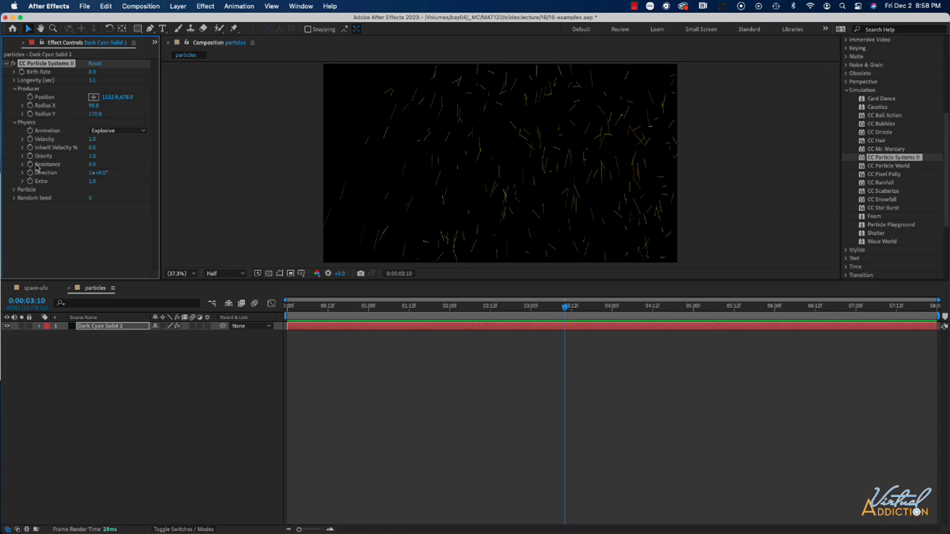
{"action": "left_click", "coordinate": [119, 131]}
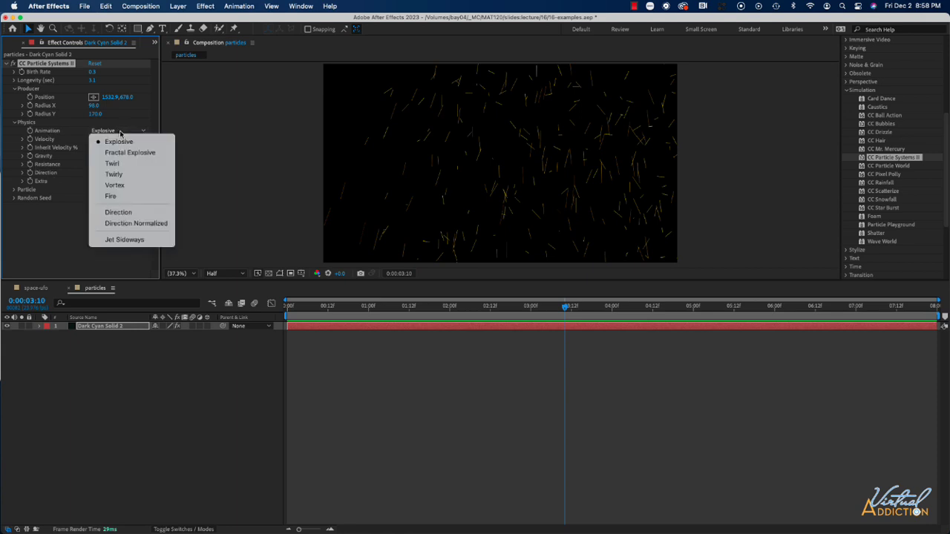
{"action": "left_click", "coordinate": [117, 186]}
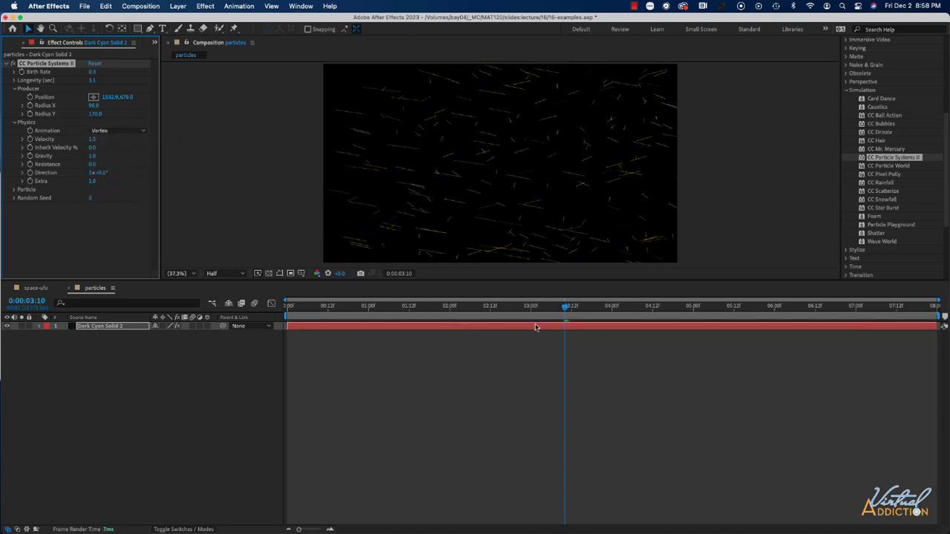
{"action": "left_click_drag", "start_coordinate": [567, 310], "coordinate": [323, 316]}
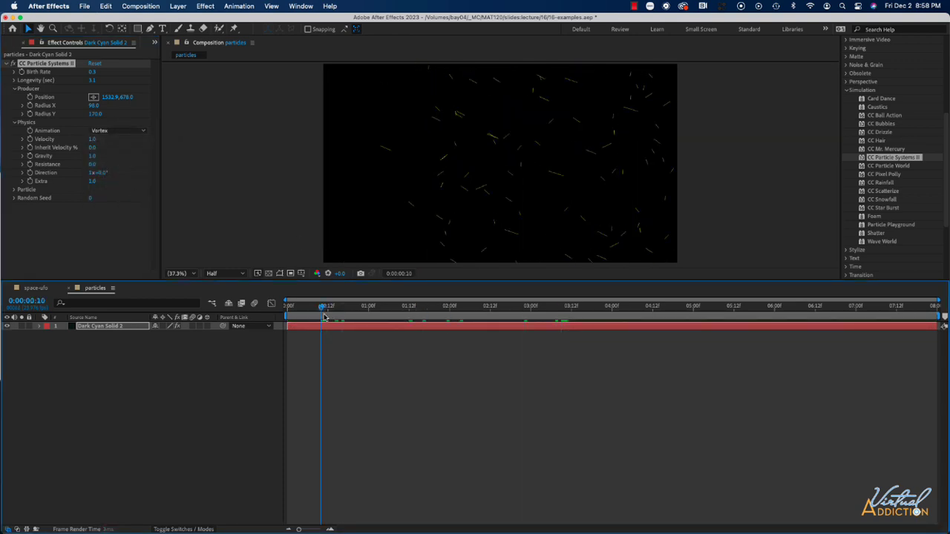
{"action": "key", "text": "space"}
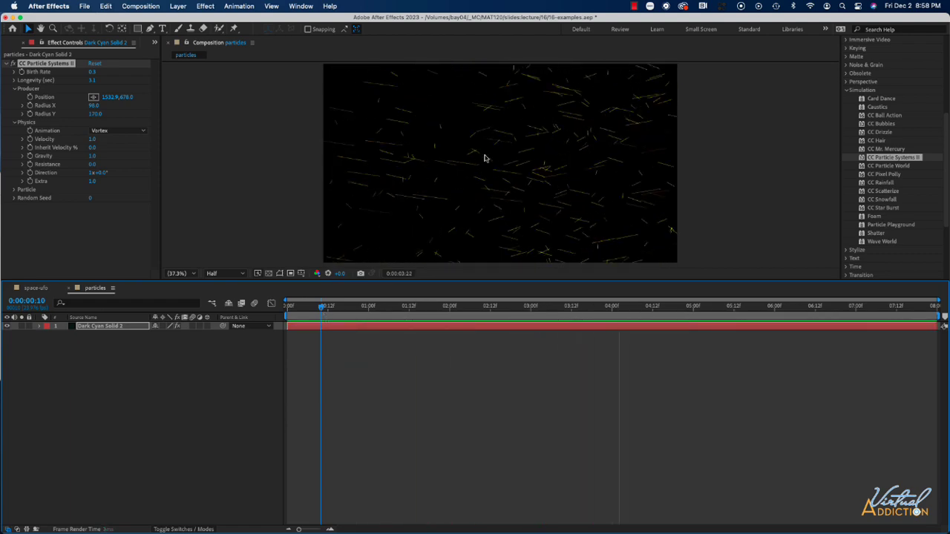
{"action": "key", "text": "space"}
{"action": "key", "text": "space"}
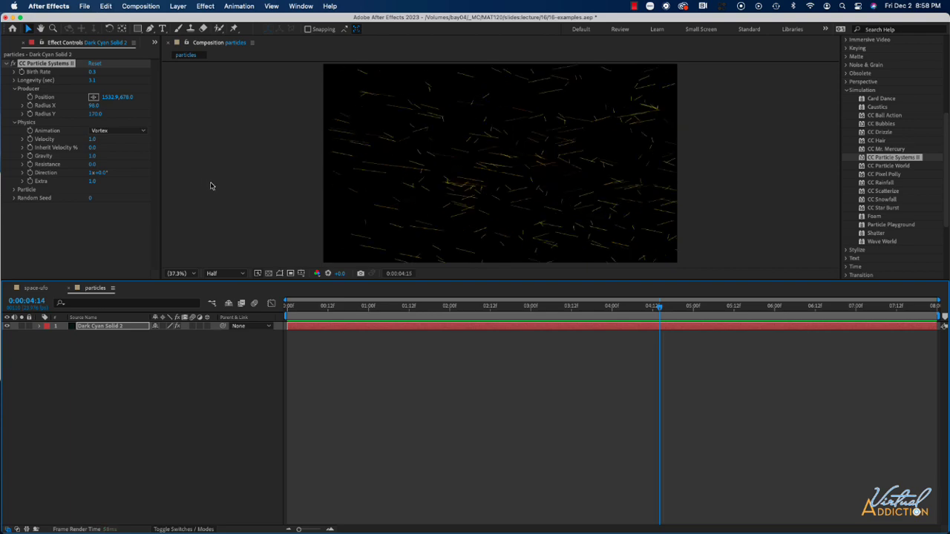
{"action": "left_click", "coordinate": [116, 131]}
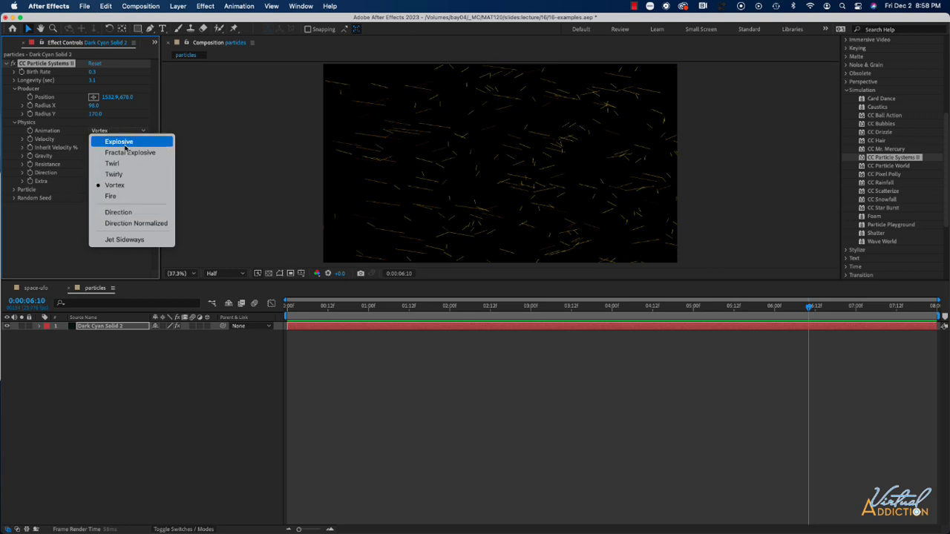
{"action": "key", "text": "Escape"}
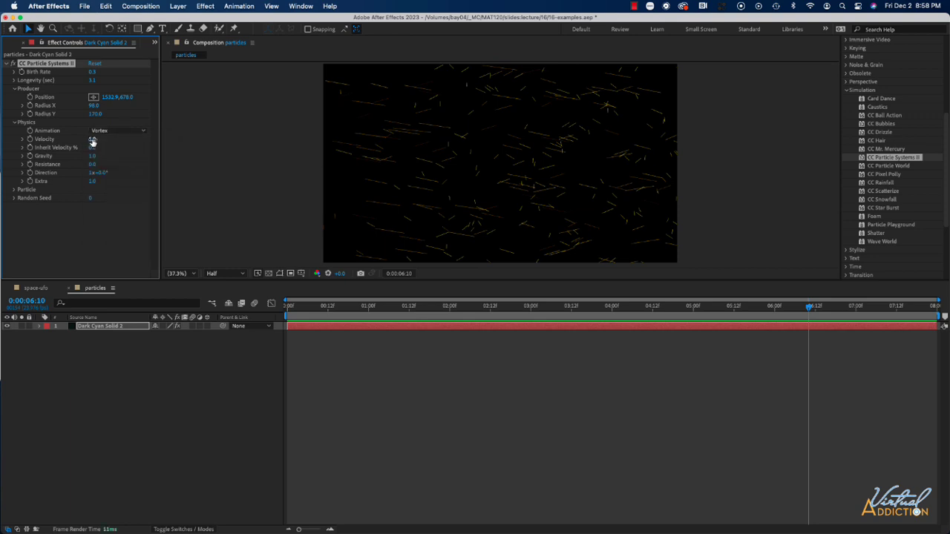
Set the particle Physics to Velocity 1.8, Gravity 2.1 and Direction 1x+60.0°, previewing the motion.
{"action": "left_click_drag", "start_coordinate": [93, 140], "coordinate": [131, 141]}
{"action": "key", "text": "space"}
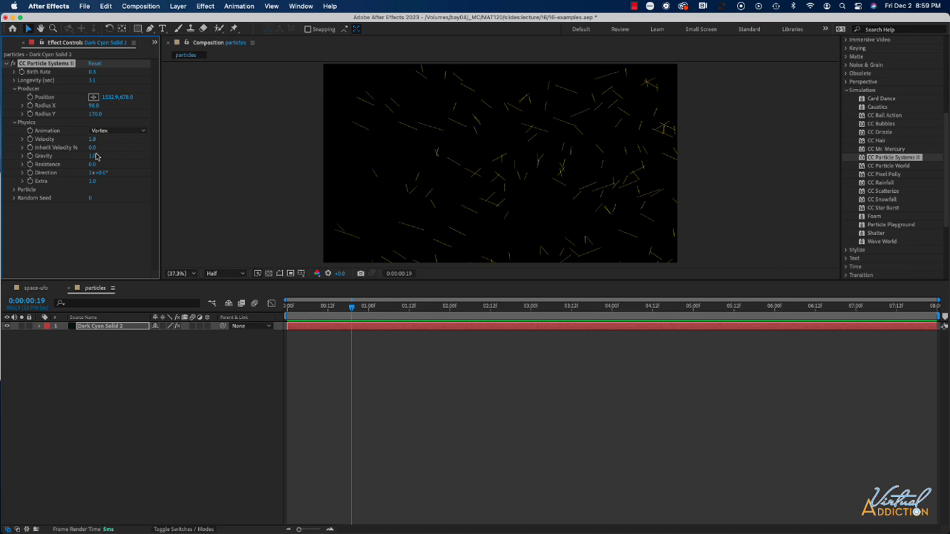
{"action": "left_click_drag", "start_coordinate": [94, 158], "coordinate": [161, 158]}
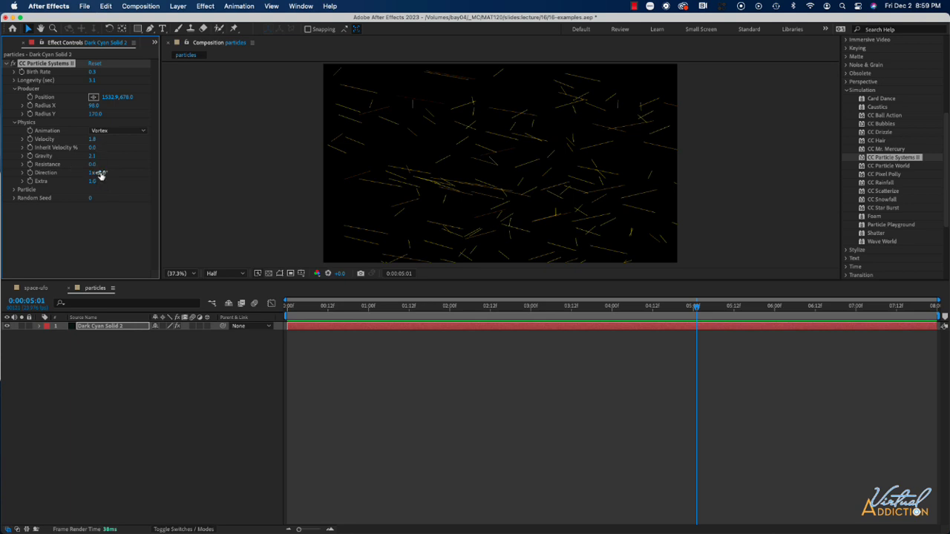
{"action": "left_click_drag", "start_coordinate": [98, 172], "coordinate": [138, 178]}
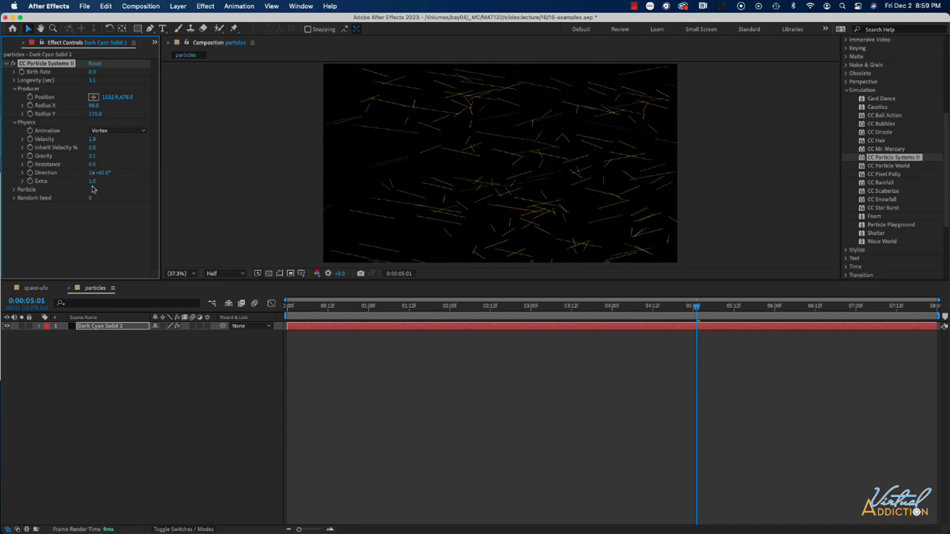
Try the Star particle type, settle on Faded Sphere, and preview the particle motion from about 0:00:01:14.
{"action": "left_click", "coordinate": [14, 190]}
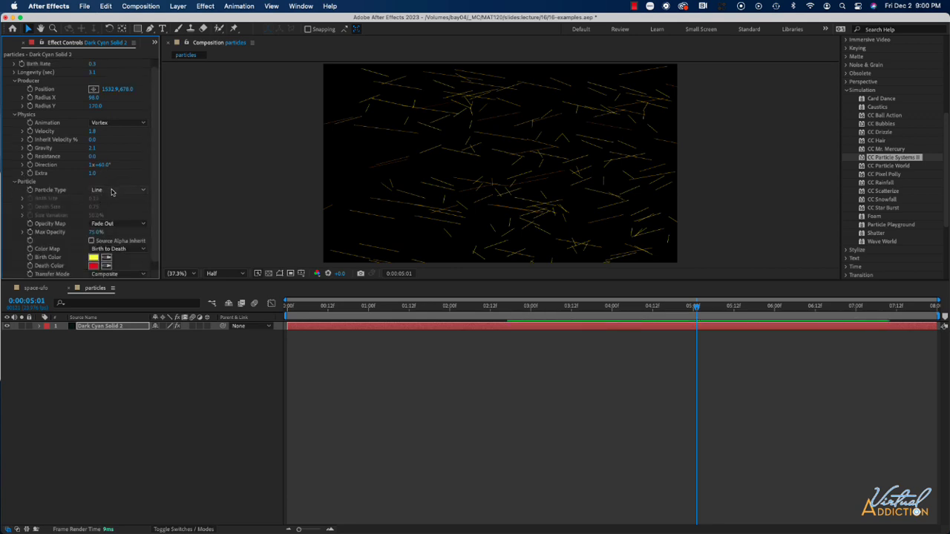
{"action": "left_click", "coordinate": [111, 192]}
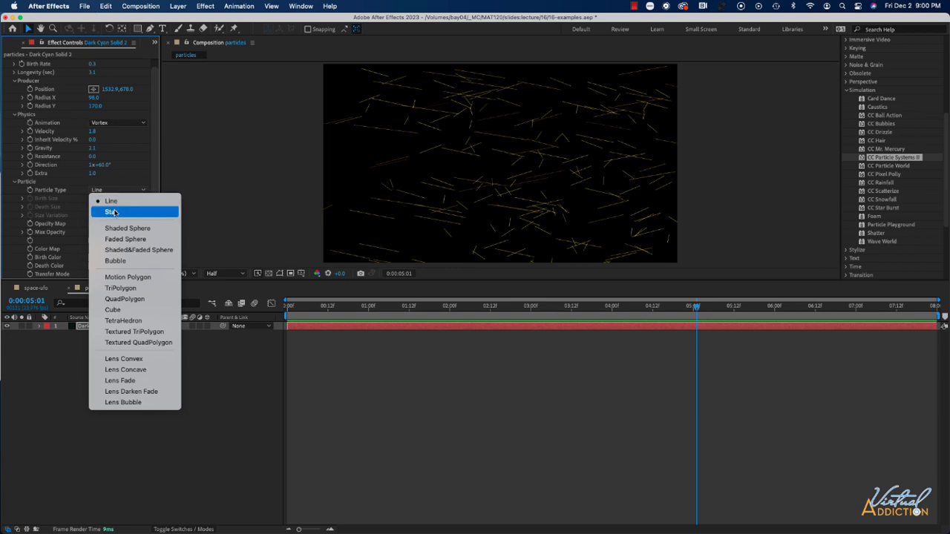
{"action": "left_click", "coordinate": [110, 213]}
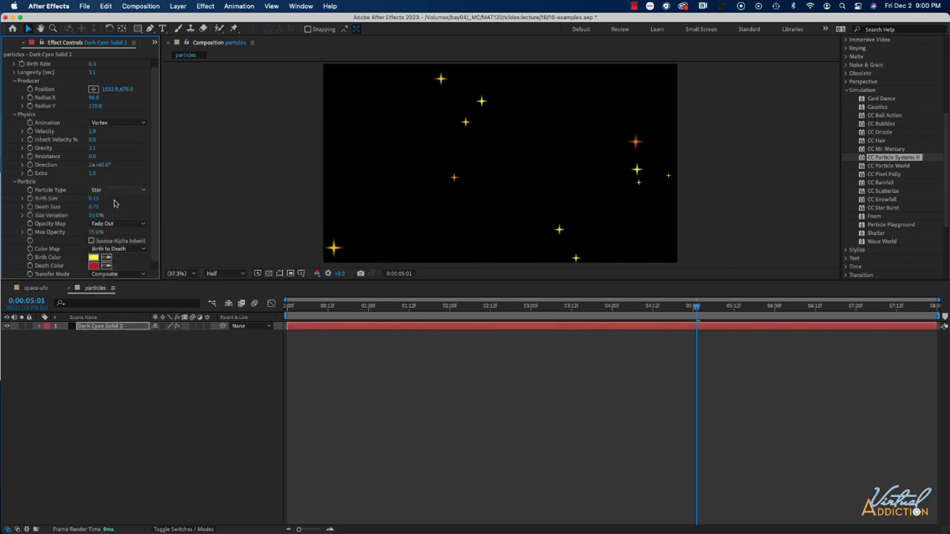
{"action": "left_click", "coordinate": [111, 191]}
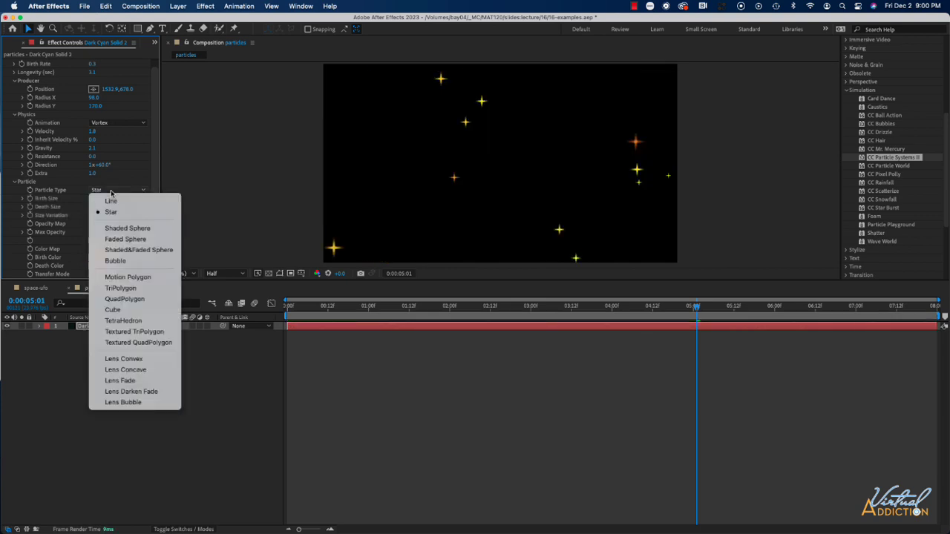
{"action": "left_click", "coordinate": [124, 240]}
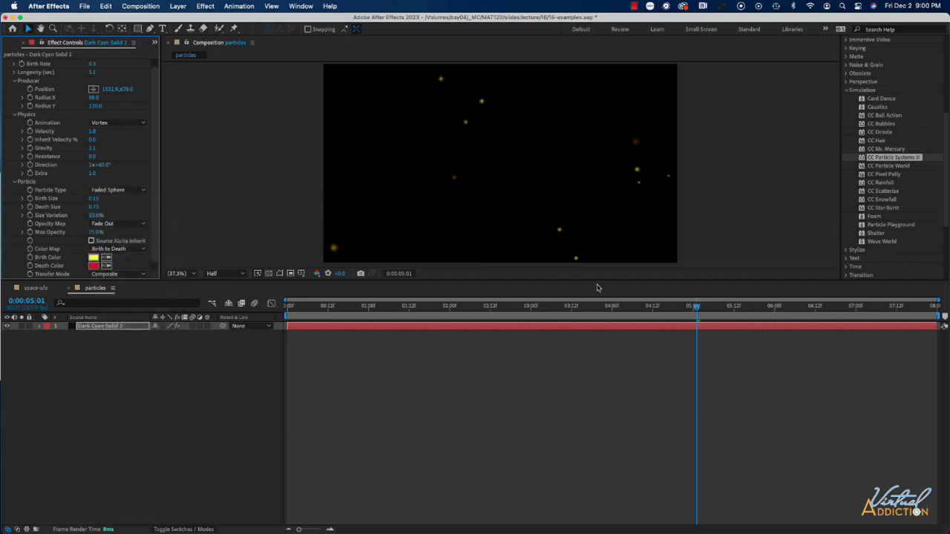
{"action": "left_click_drag", "start_coordinate": [697, 308], "coordinate": [417, 315]}
{"action": "key", "text": "space"}
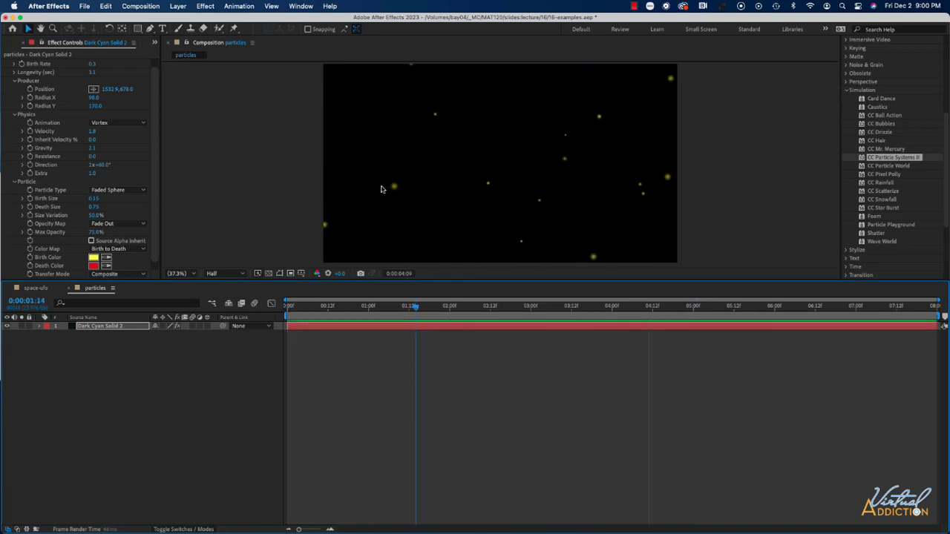
{"action": "left_click", "coordinate": [127, 193]}
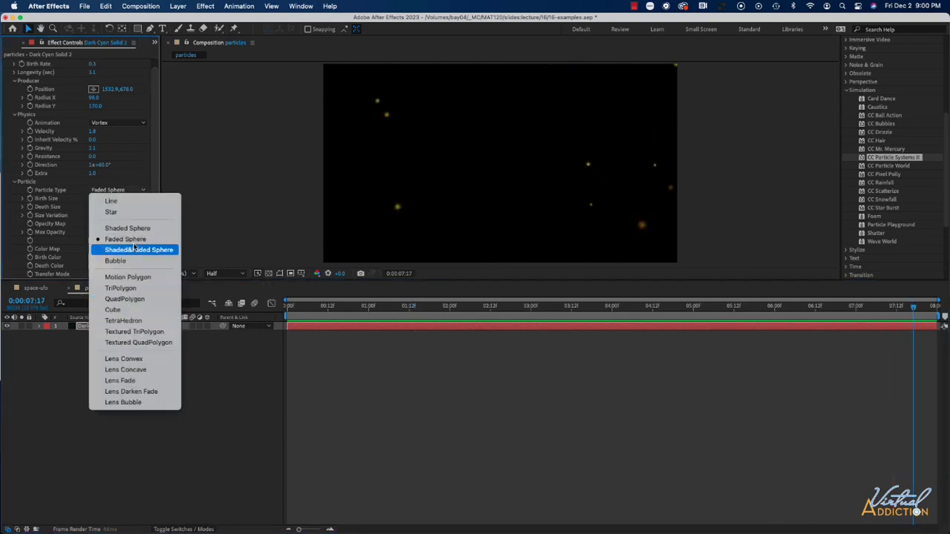
{"action": "left_click", "coordinate": [131, 240]}
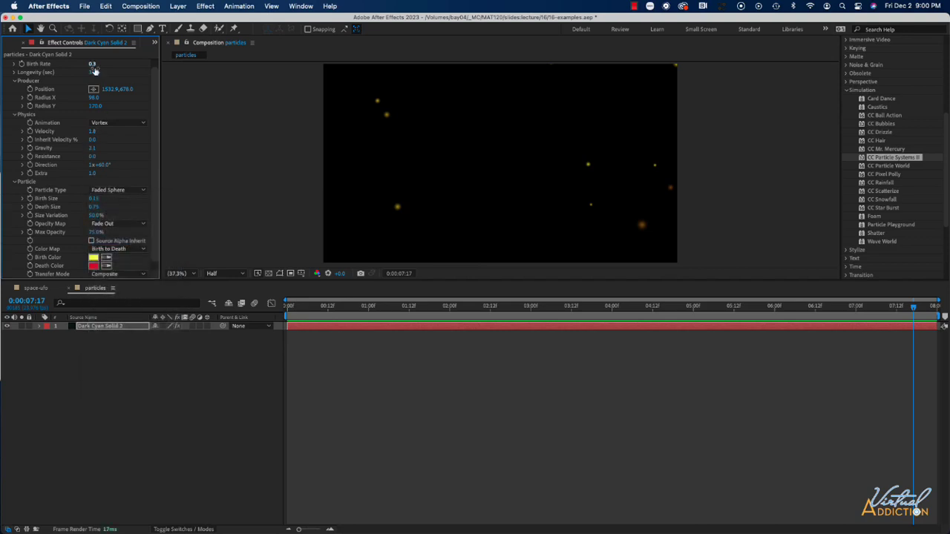
Set the Birth Rate to 1.1, the particle Birth Size to 0.83 and the Death Size to 0.12, and preview the result.
{"action": "left_click_drag", "start_coordinate": [93, 65], "coordinate": [98, 65]}
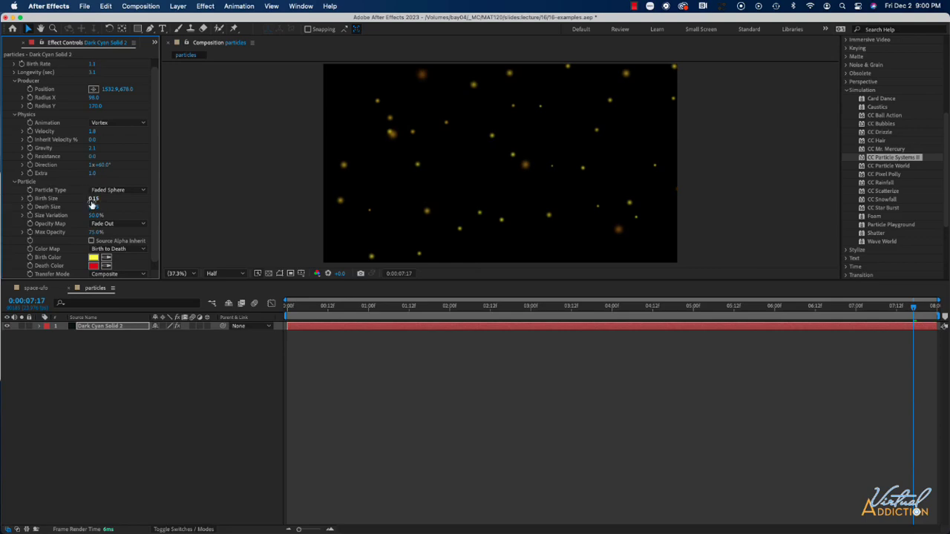
{"action": "left_click_drag", "start_coordinate": [92, 200], "coordinate": [127, 200]}
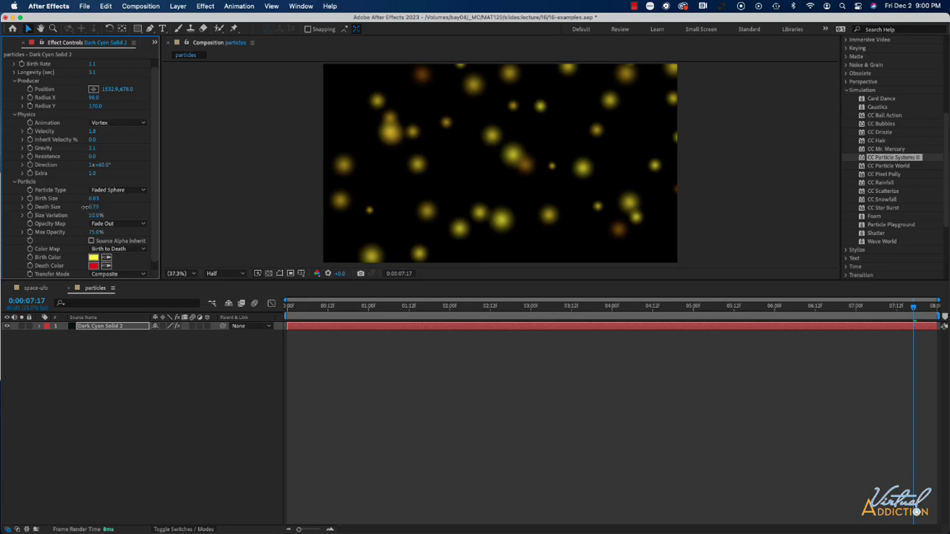
{"action": "left_click_drag", "start_coordinate": [78, 207], "coordinate": [48, 208]}
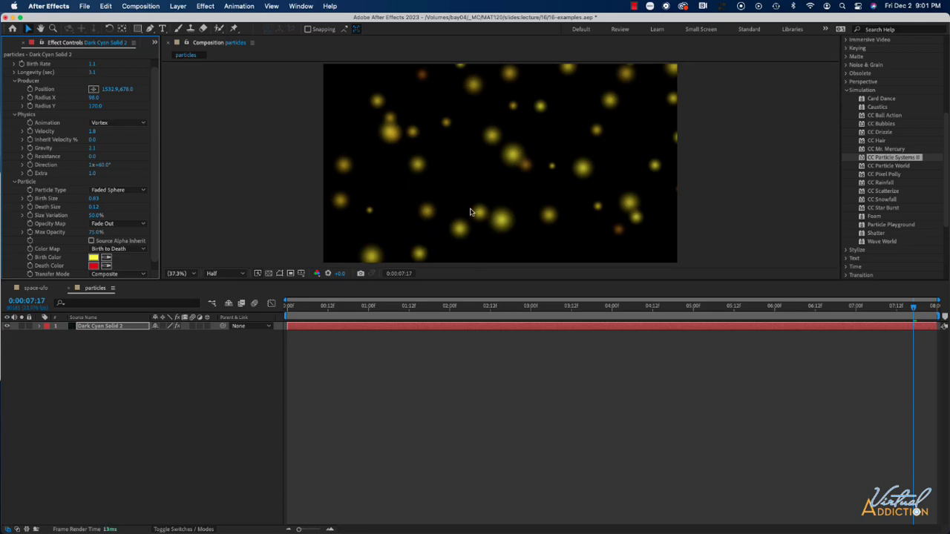
{"action": "key", "text": "space"}
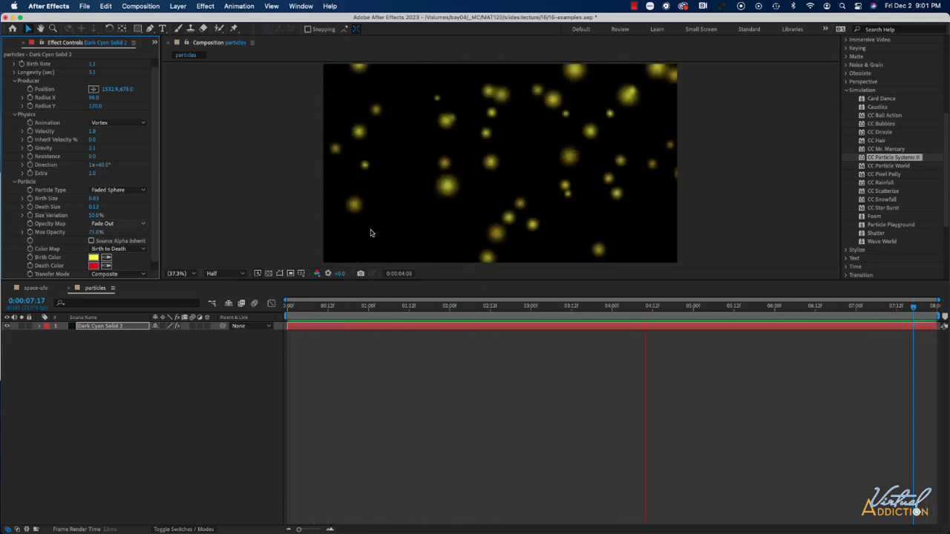
{"action": "key", "text": "space"}
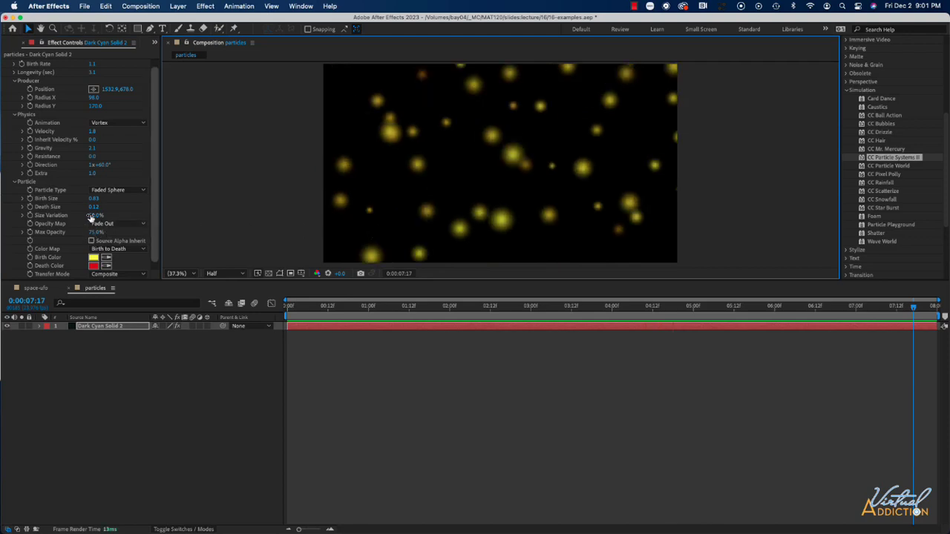
Set the particle Size Variation to 100% and keep Fade Out as the Opacity Map.
{"action": "left_click_drag", "start_coordinate": [95, 217], "coordinate": [135, 216]}
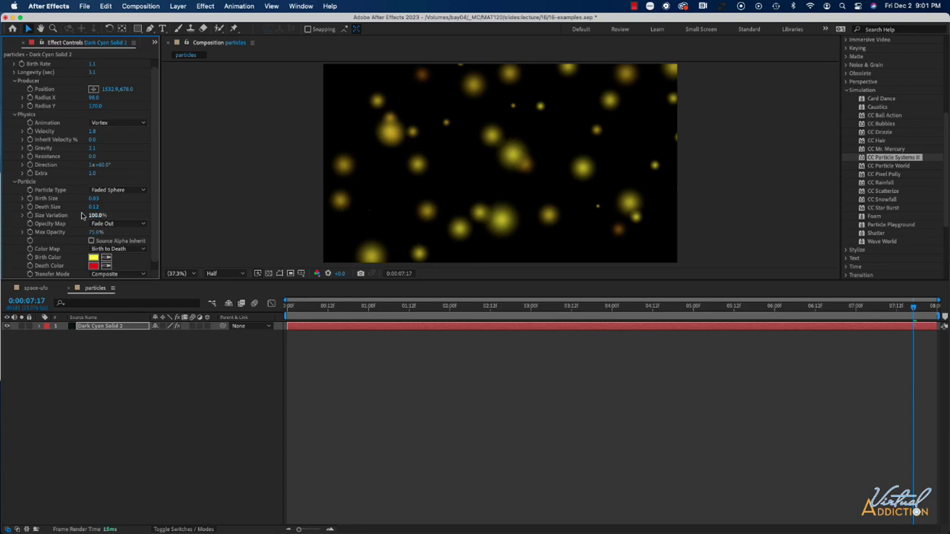
{"action": "left_click", "coordinate": [124, 224]}
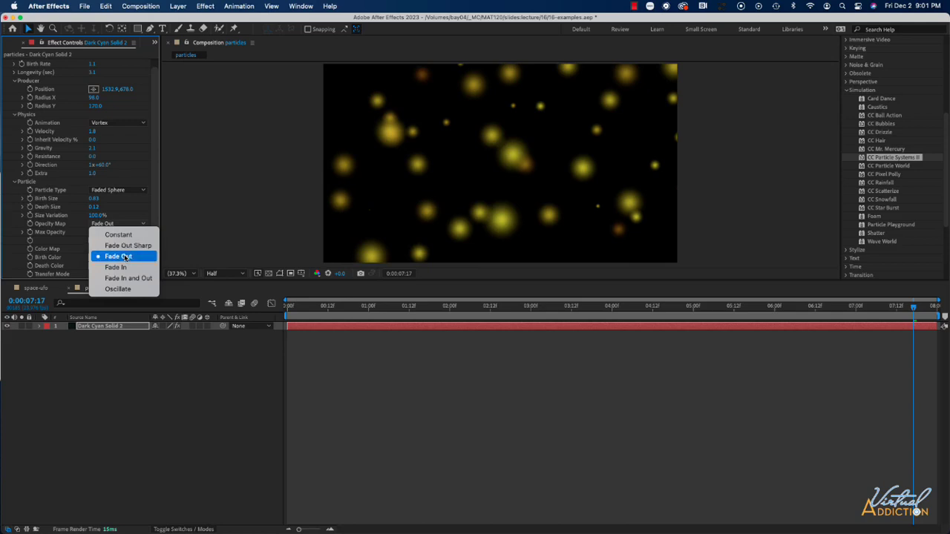
{"action": "left_click", "coordinate": [124, 257]}
Change the particle Birth Color to blue-violet 4720FA.
{"action": "scroll", "coordinate": [124, 257], "scroll_direction": "down", "scroll_amount": 1}
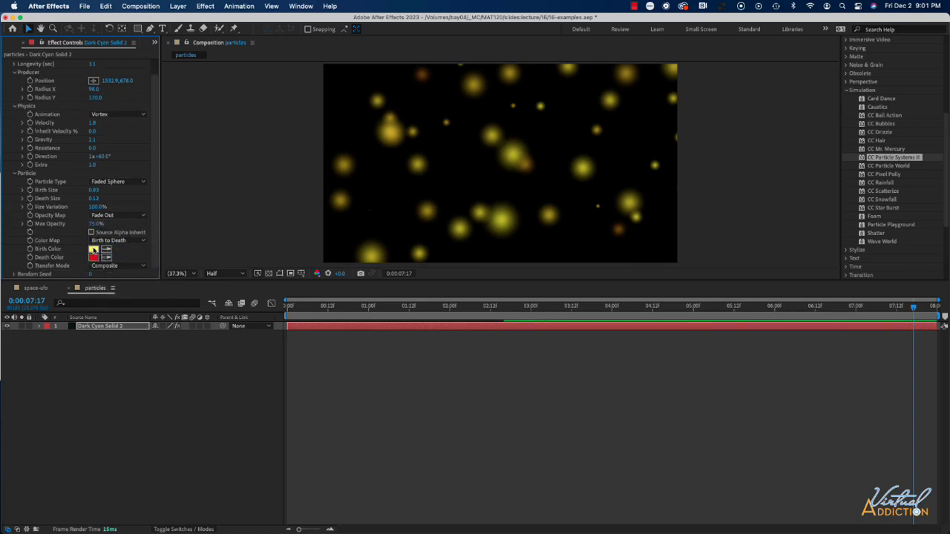
{"action": "left_click", "coordinate": [94, 250]}
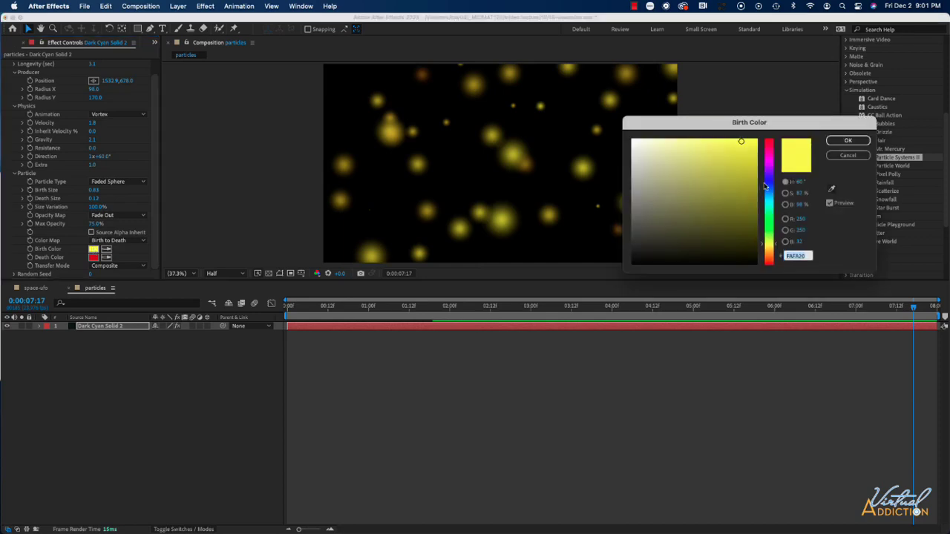
{"action": "left_click", "coordinate": [766, 178]}
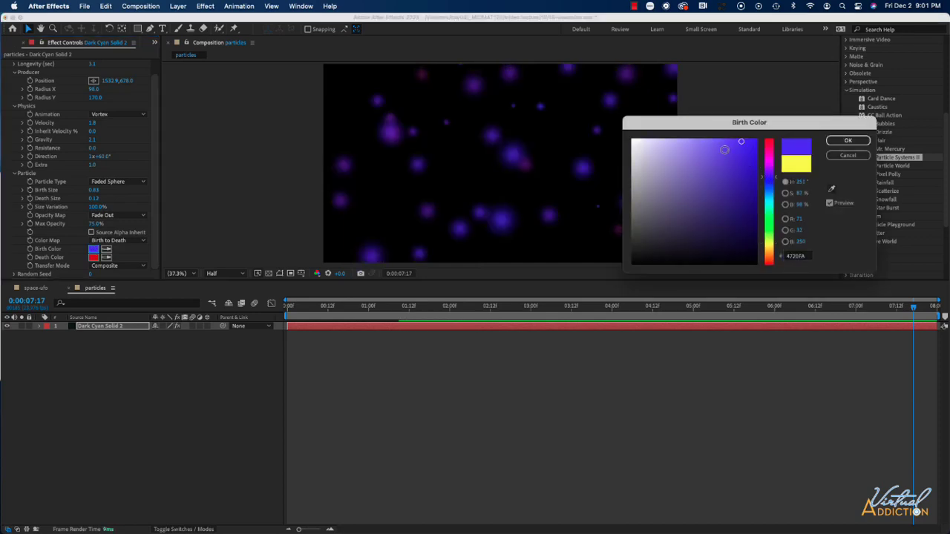
{"action": "left_click", "coordinate": [848, 141]}
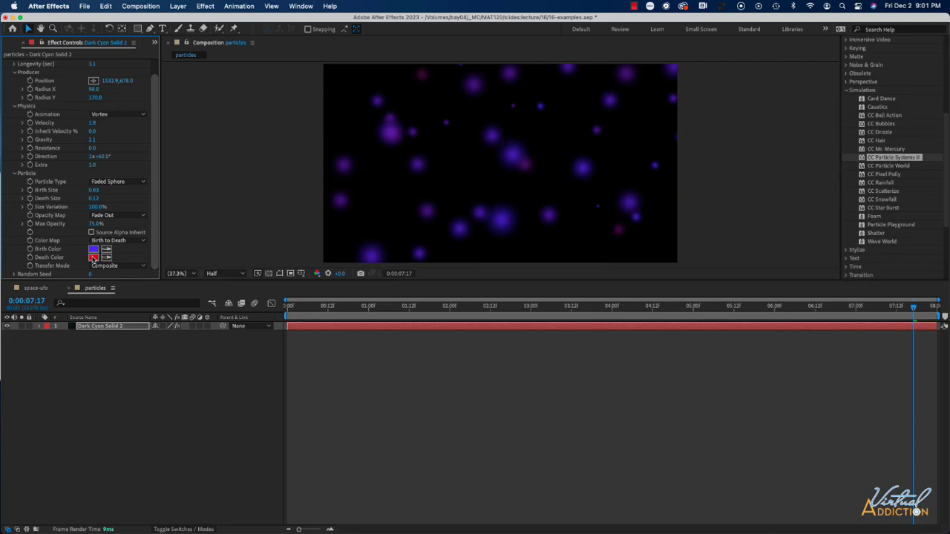
Change the particle Death Color to turquoise 10C8BC and preview the colors from near the composition's start.
{"action": "left_click", "coordinate": [94, 257]}
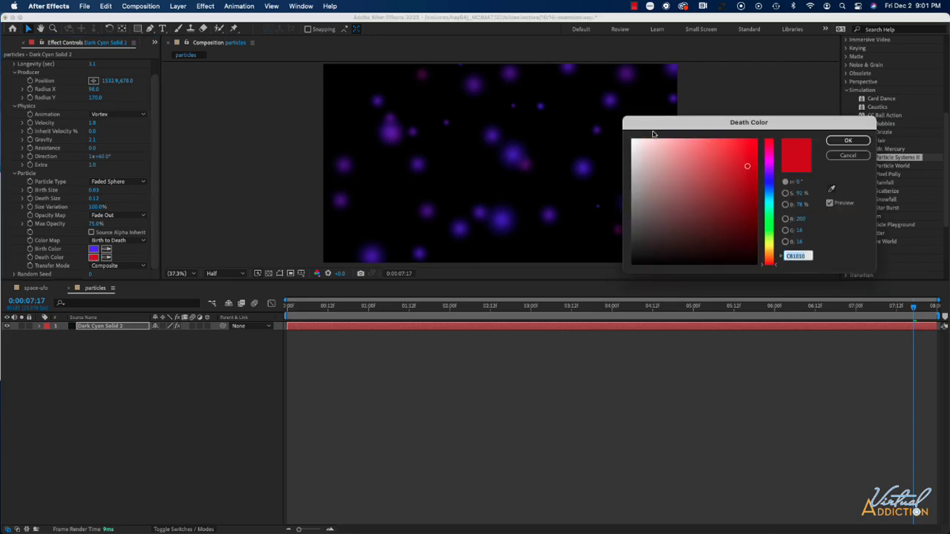
{"action": "left_click", "coordinate": [770, 206]}
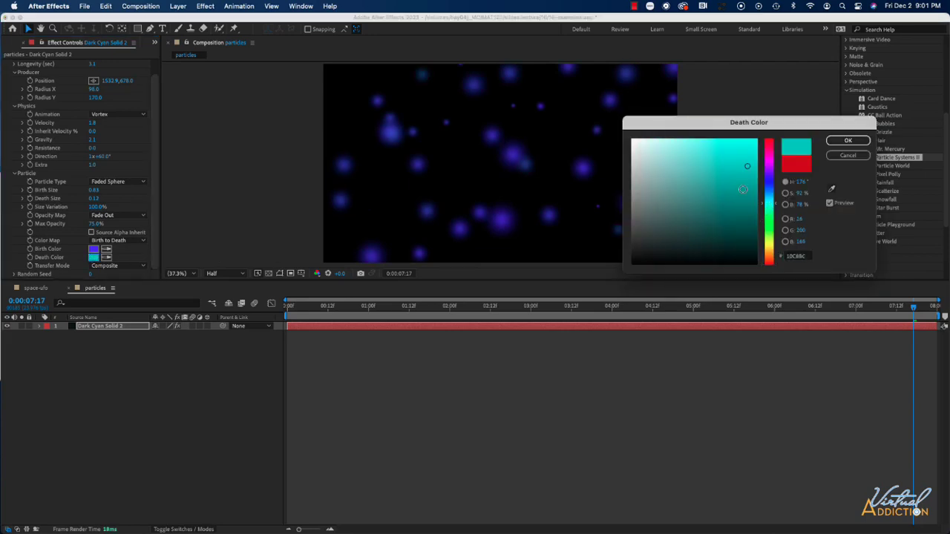
{"action": "left_click", "coordinate": [848, 140]}
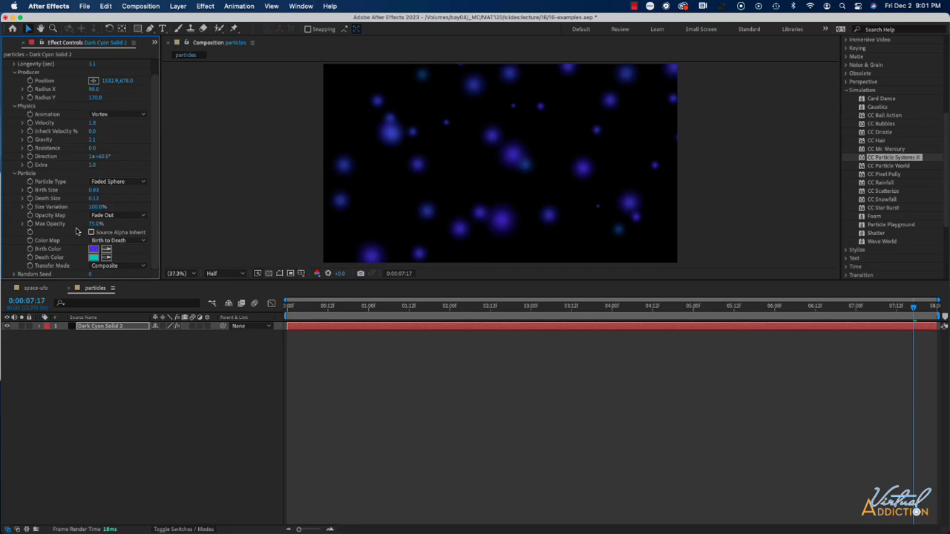
{"action": "left_click", "coordinate": [307, 307]}
{"action": "key", "text": "space"}
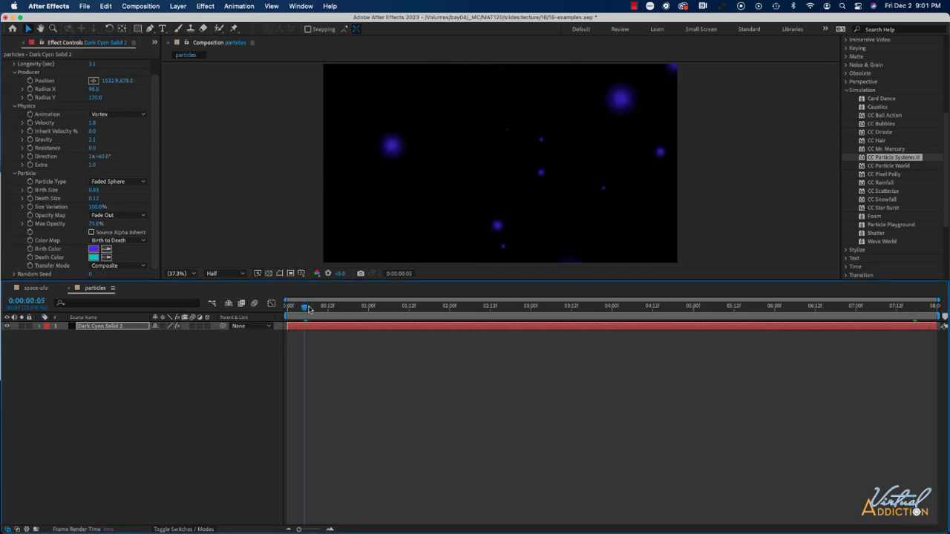
{"action": "left_click", "coordinate": [309, 307]}
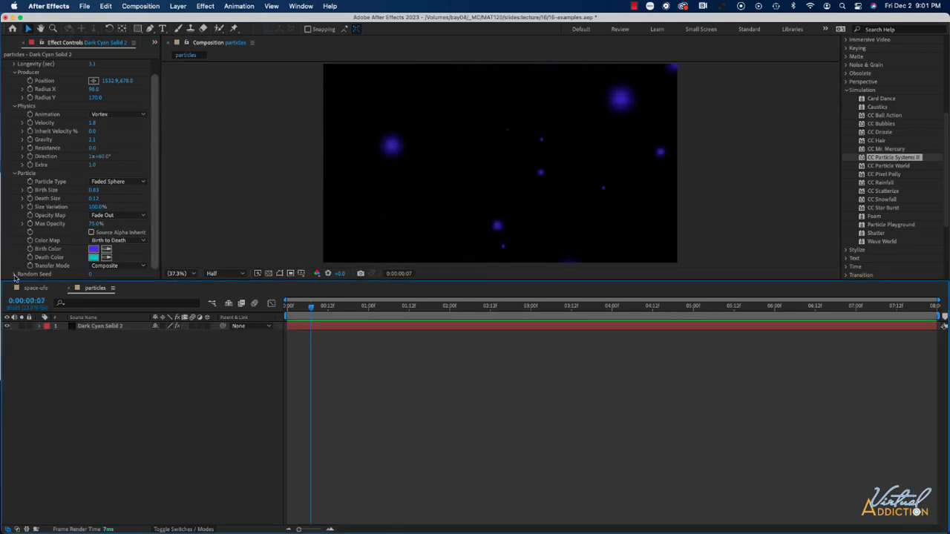
Set the particle system's Random Seed to 806 and preview the new particle arrangement.
{"action": "left_click", "coordinate": [15, 274]}
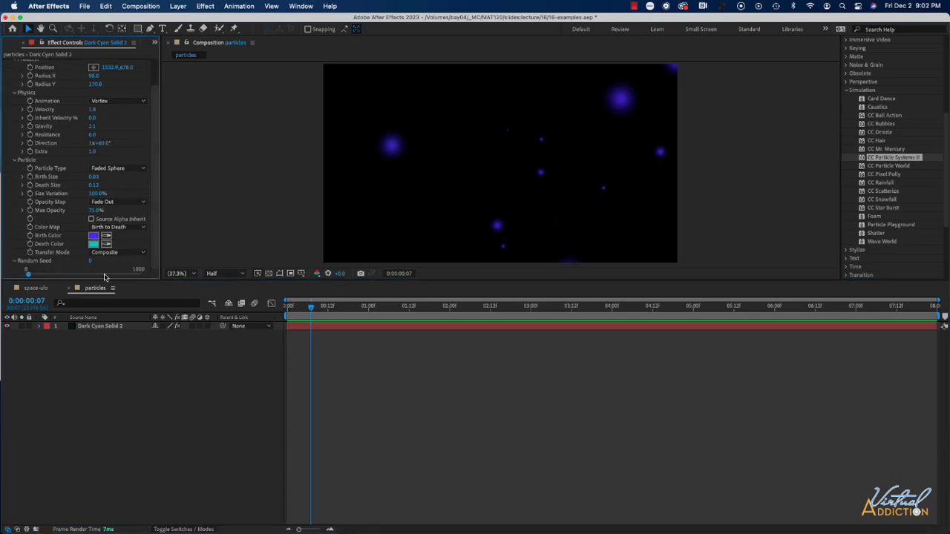
{"action": "left_click_drag", "start_coordinate": [95, 276], "coordinate": [117, 276]}
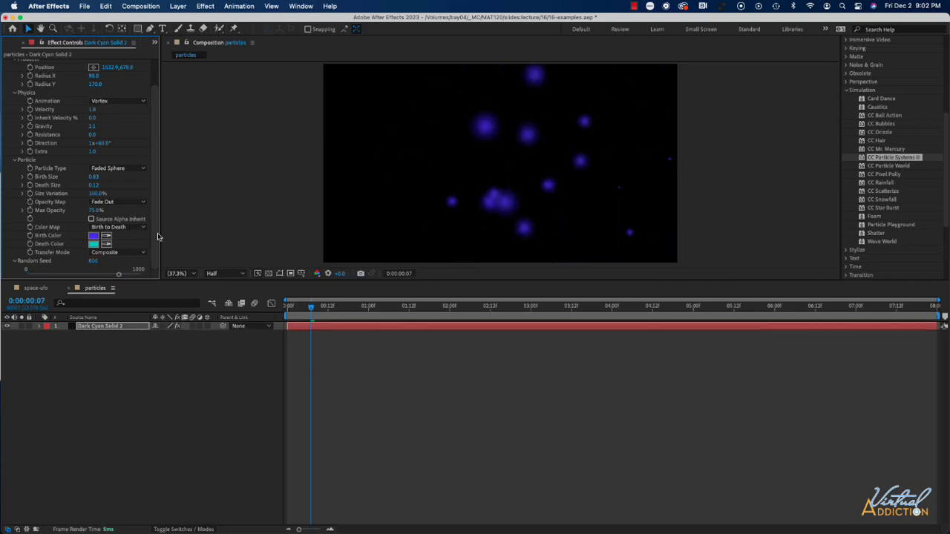
{"action": "key", "text": "space"}
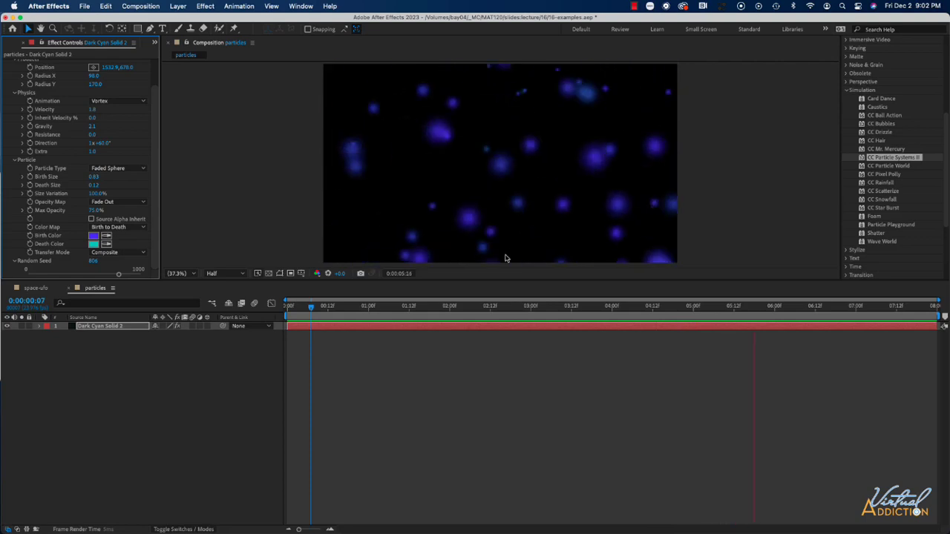
{"action": "key", "text": "space"}
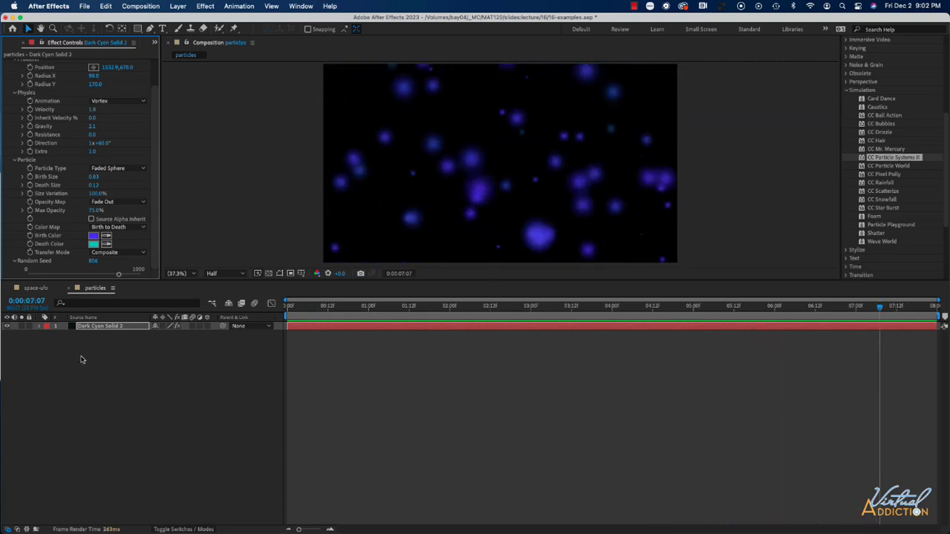
Hide the existing particle layer and create a new dark cyan solid layer with the default settings.
{"action": "left_click", "coordinate": [7, 327]}
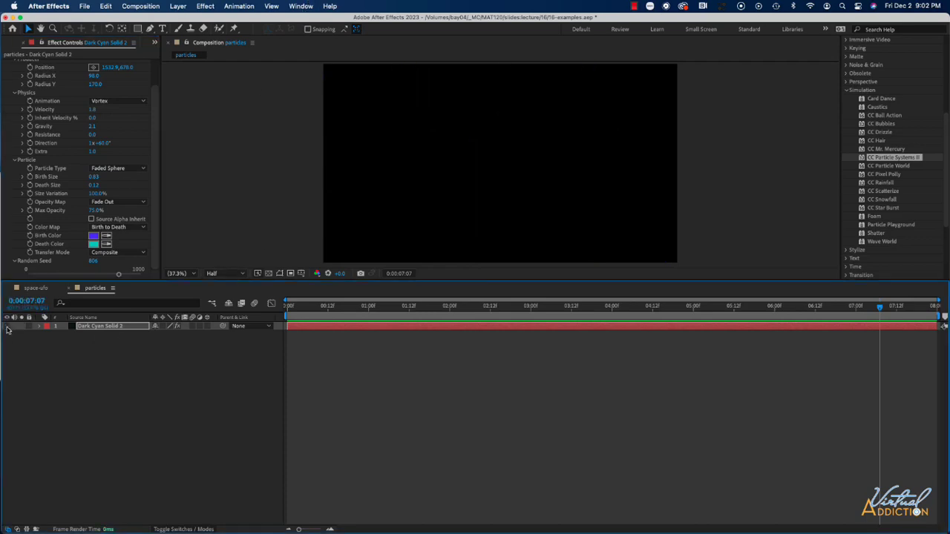
{"action": "left_click", "coordinate": [182, 7]}
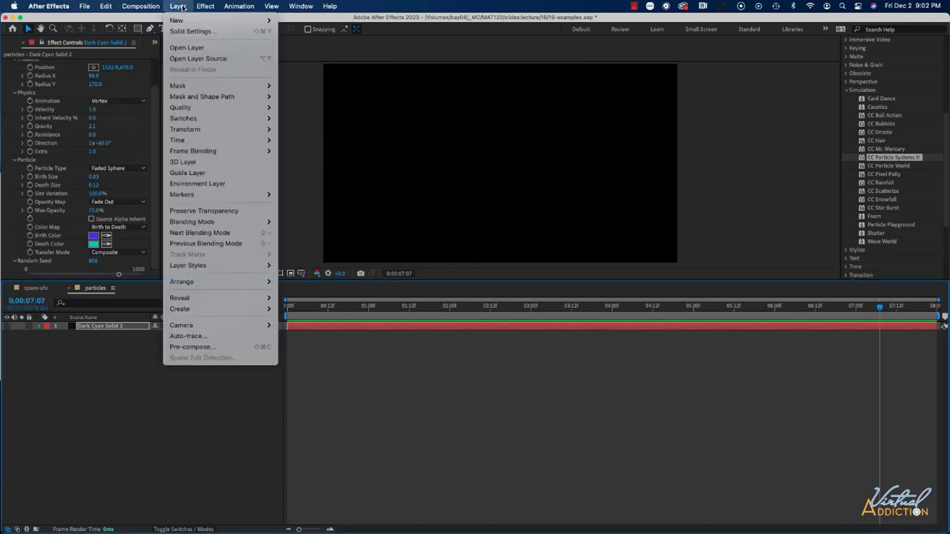
{"action": "mouse_move", "coordinate": [190, 21]}
{"action": "left_click", "coordinate": [298, 32]}
{"action": "left_click", "coordinate": [363, 334]}
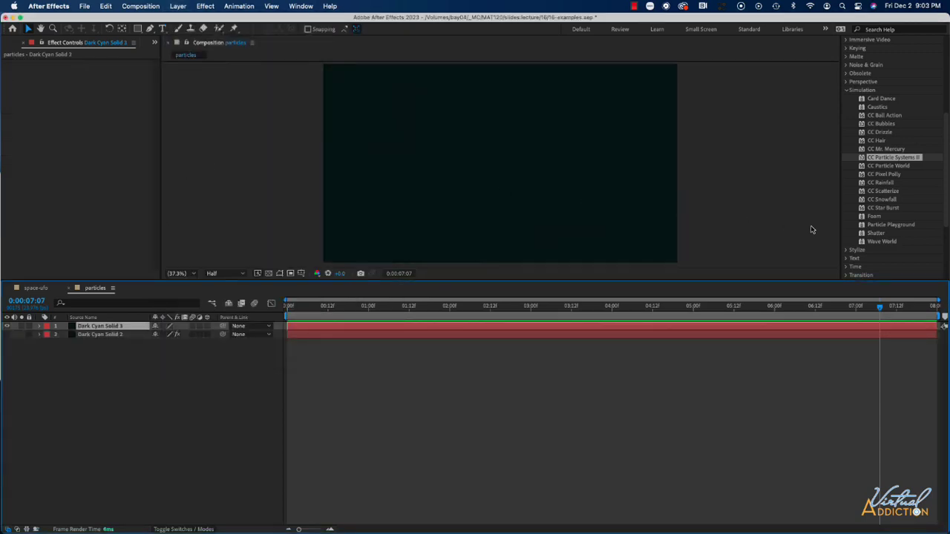
Apply the Particle Playground effect to the new solid and scrub the animation to 0:00:04:06.
{"action": "left_click_drag", "start_coordinate": [900, 229], "coordinate": [117, 330]}
{"action": "left_click", "coordinate": [355, 317]}
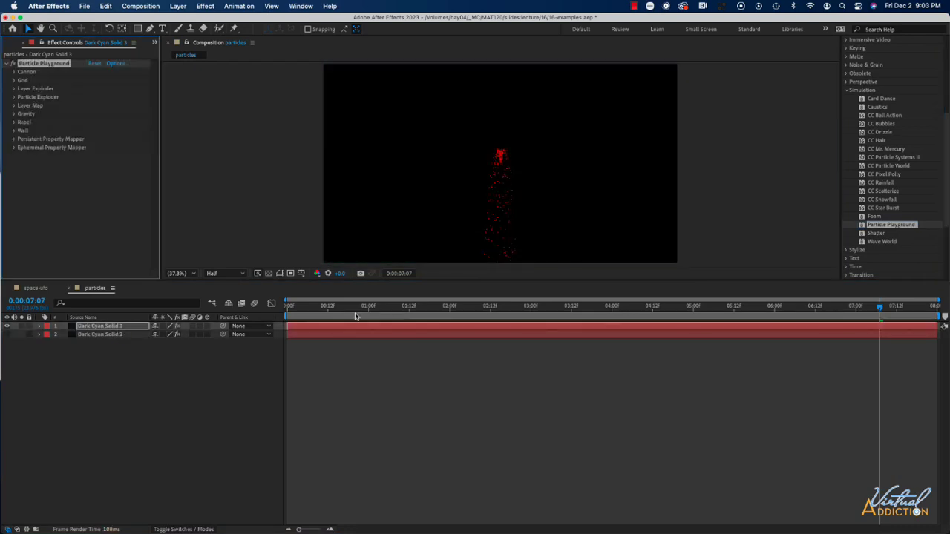
{"action": "left_click_drag", "start_coordinate": [355, 317], "coordinate": [632, 319]}
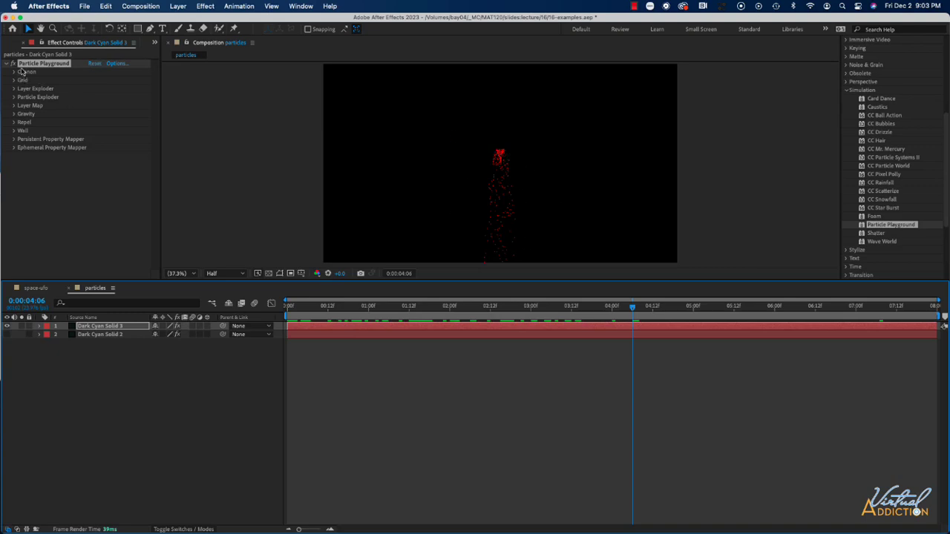
Set the Particle Playground Cannon's Direction to 0x+41.0°.
{"action": "left_click", "coordinate": [14, 72]}
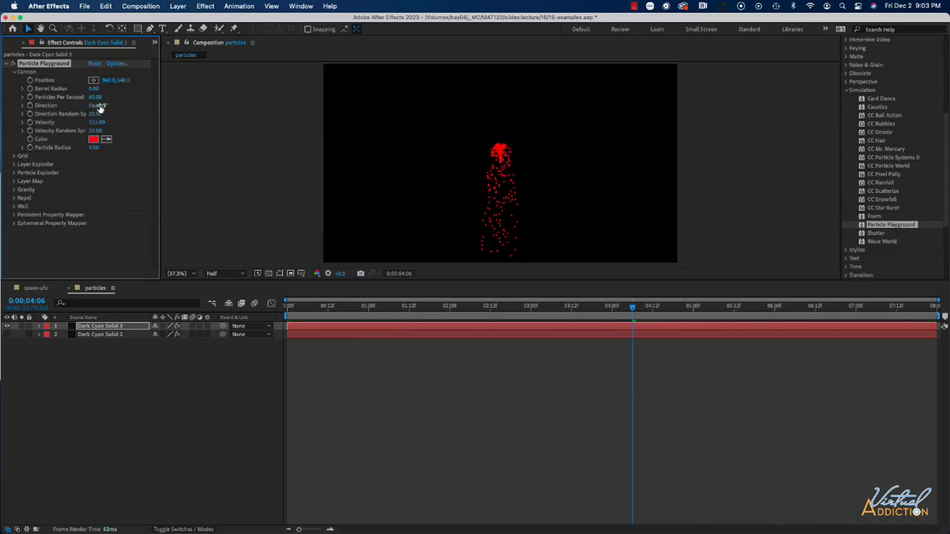
{"action": "left_click_drag", "start_coordinate": [99, 107], "coordinate": [120, 105]}
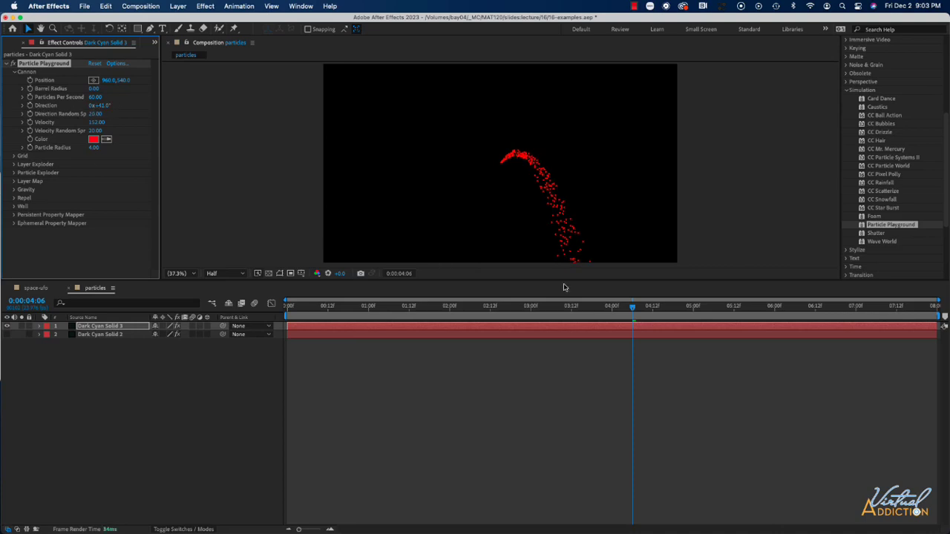
Animate the Cannon's Direction, Direction Random Spread, Velocity Random Spread and Color with keyframes from 0:00:00:00, changing the color from red to yellow.
{"action": "left_click_drag", "start_coordinate": [632, 312], "coordinate": [567, 316]}
{"action": "key", "text": "Home"}
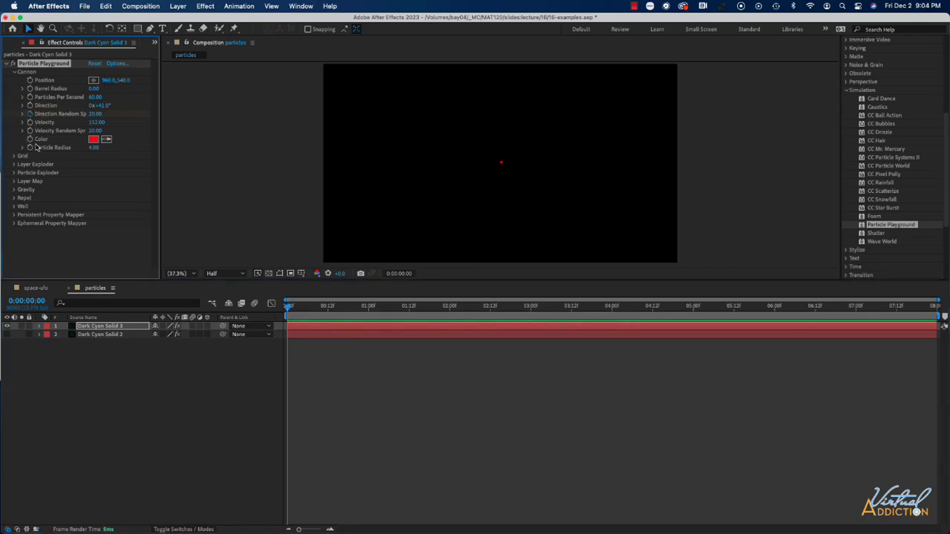
{"action": "left_click", "coordinate": [288, 311]}
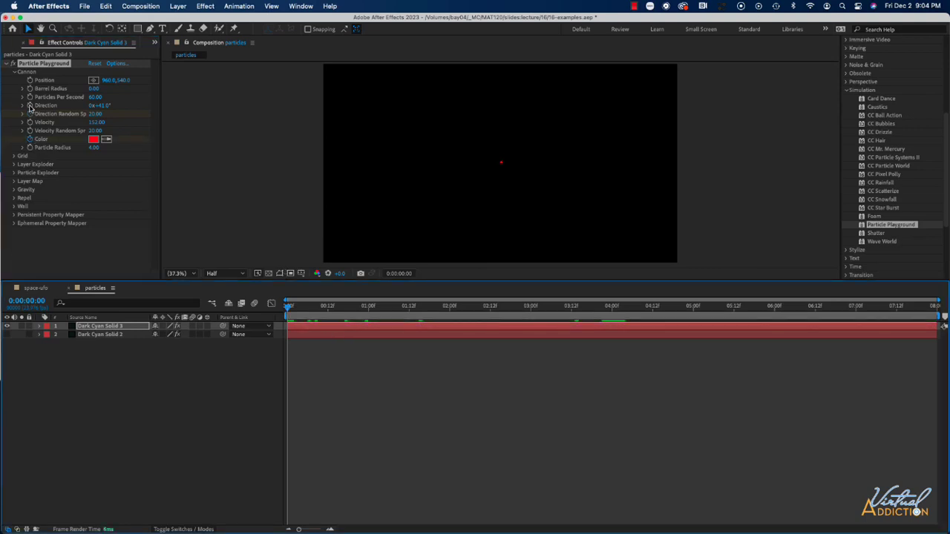
{"action": "left_click", "coordinate": [31, 106]}
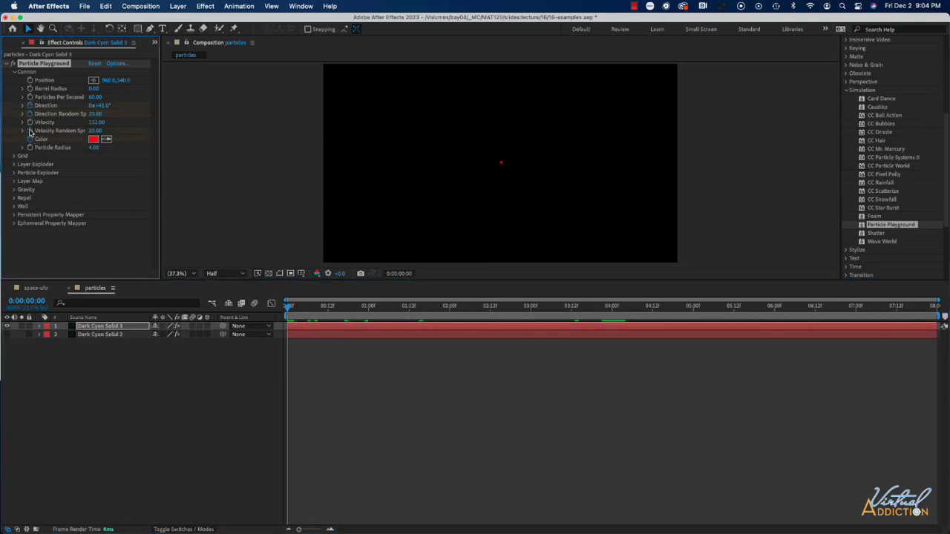
{"action": "left_click_drag", "start_coordinate": [289, 310], "coordinate": [244, 327]}
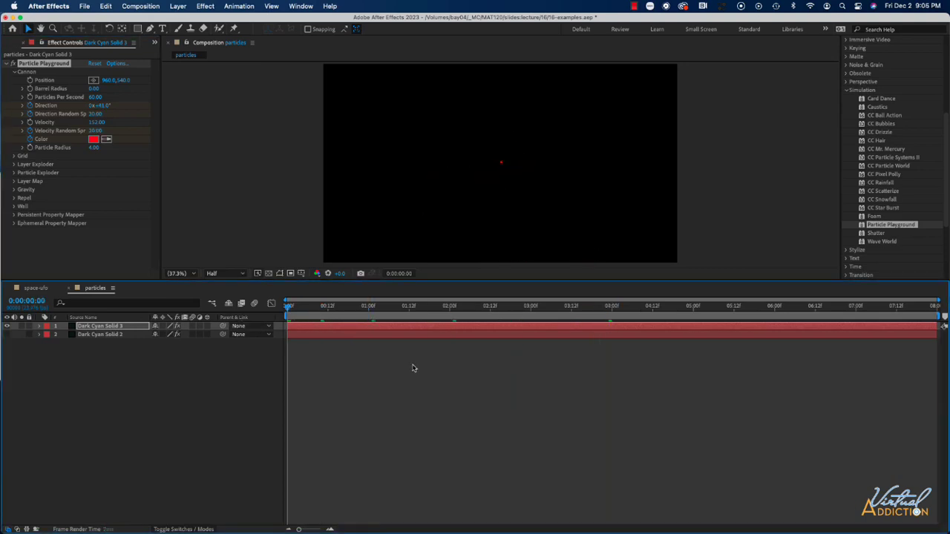
Preview the animated Particle Playground particles and scrub the timeline to 0:00:03:19.
{"action": "key", "text": "space"}
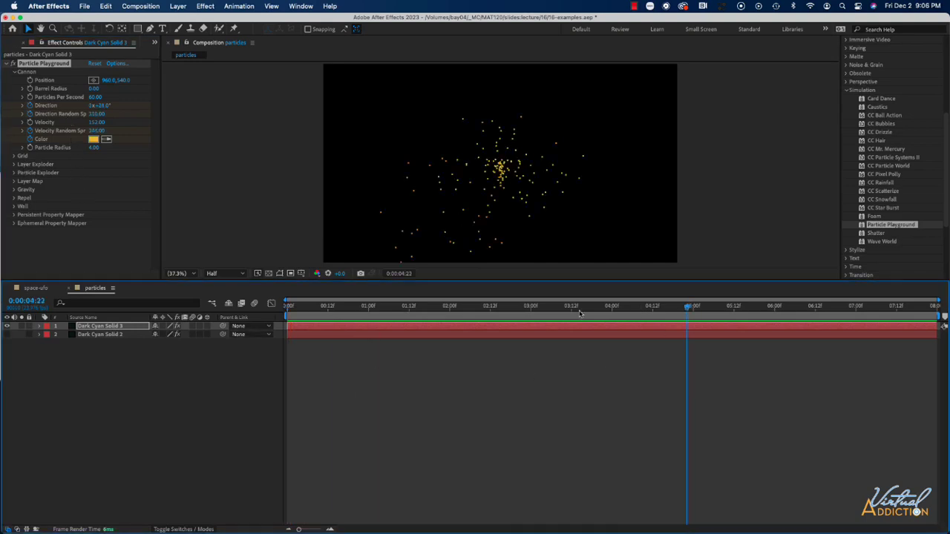
{"action": "left_click", "coordinate": [443, 307]}
{"action": "left_click_drag", "start_coordinate": [477, 318], "coordinate": [595, 328]}
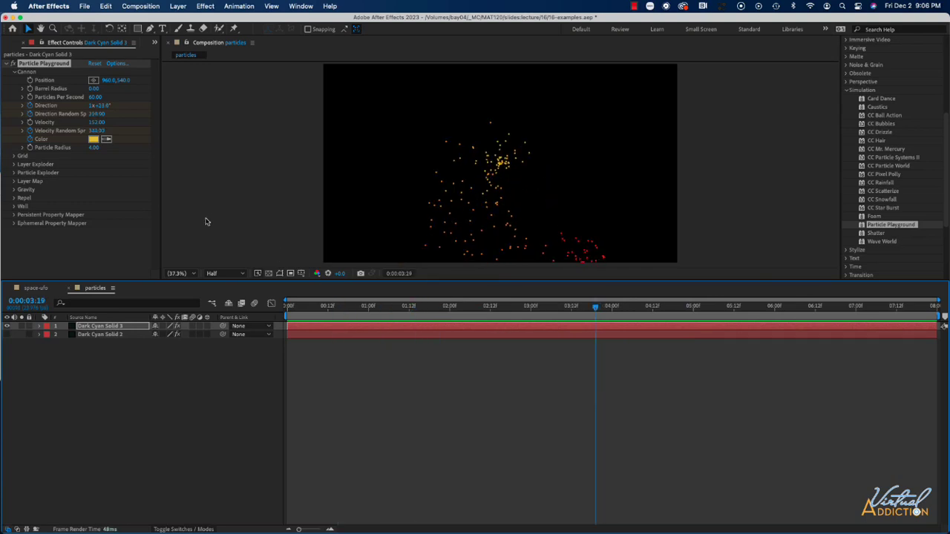
Hide the Particle Playground layer and create another dark cyan solid with the default settings.
{"action": "left_click", "coordinate": [97, 369]}
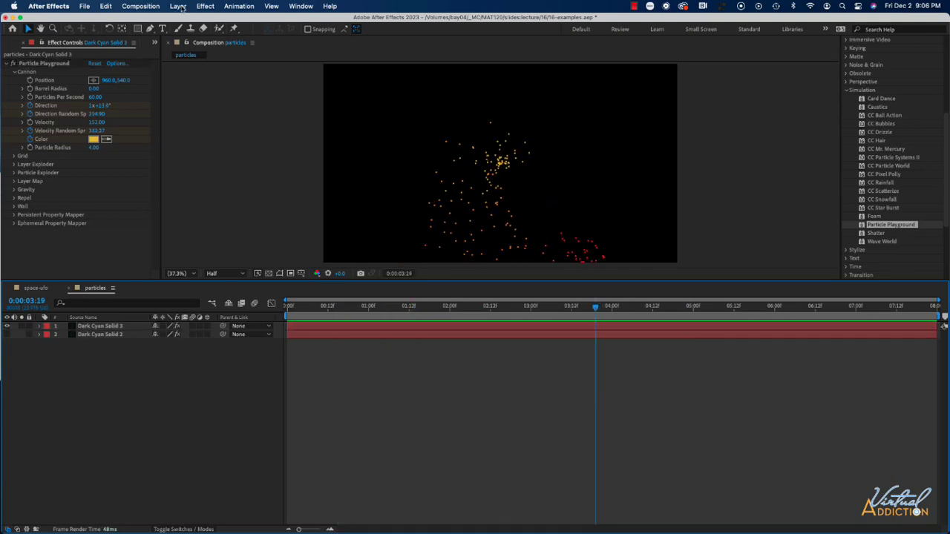
{"action": "left_click", "coordinate": [179, 6]}
{"action": "mouse_move", "coordinate": [179, 20]}
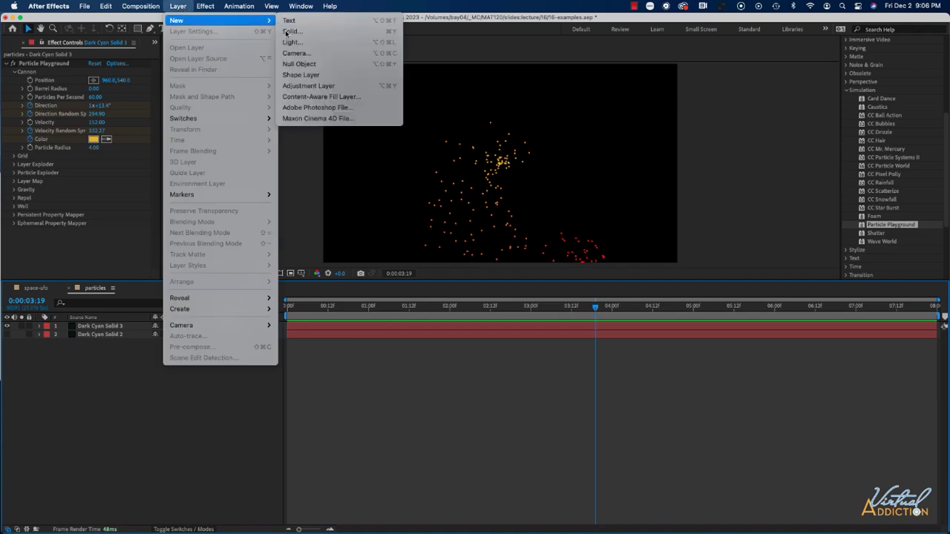
{"action": "left_click", "coordinate": [294, 32]}
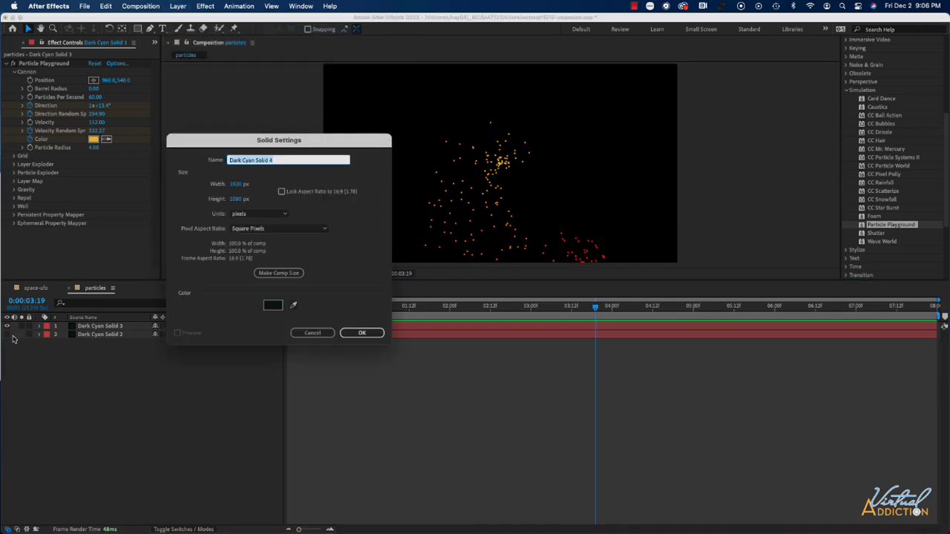
{"action": "key", "text": "Return"}
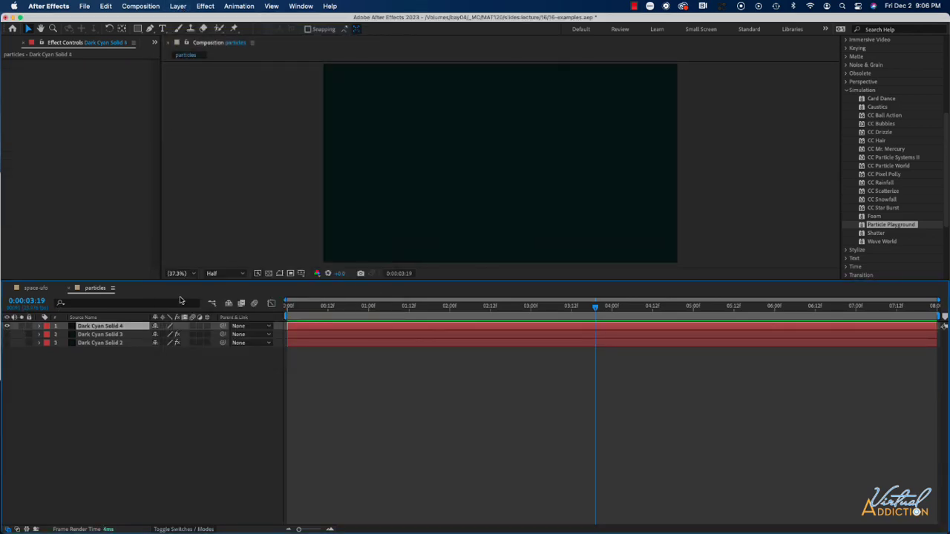
Apply the CC Ball Action simulation effect to the new solid and scrub the animation to 0:00:00:15.
{"action": "scroll", "coordinate": [880, 149], "scroll_direction": "down", "scroll_amount": 3}
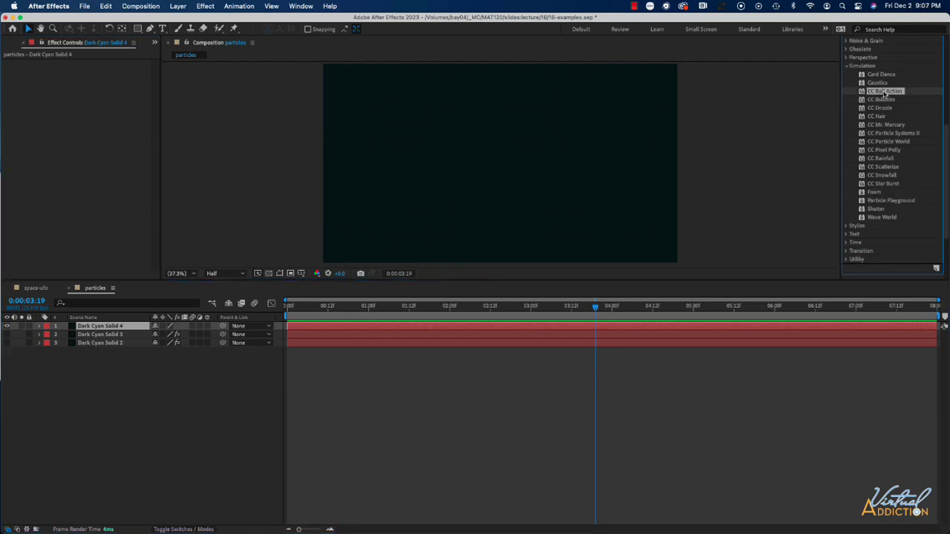
{"action": "left_click_drag", "start_coordinate": [885, 93], "coordinate": [562, 161]}
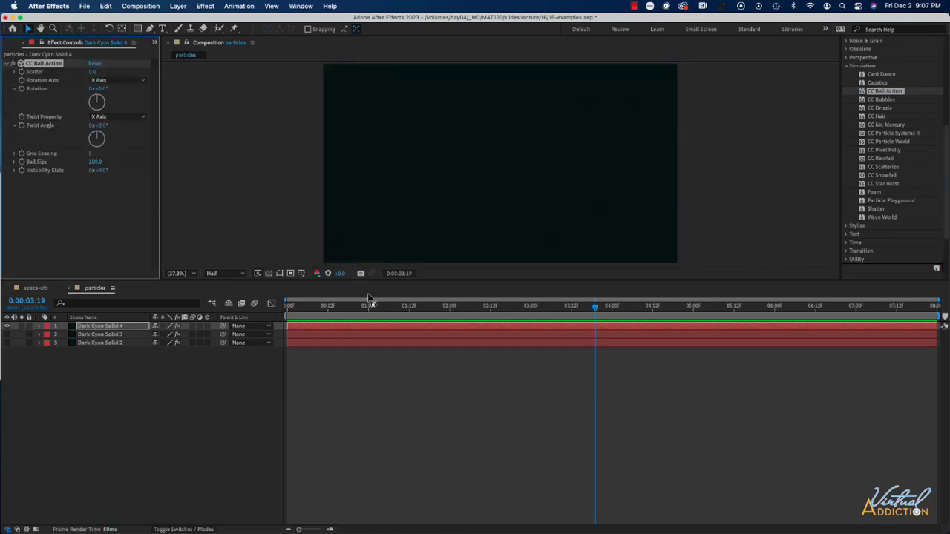
{"action": "left_click_drag", "start_coordinate": [597, 307], "coordinate": [340, 309]}
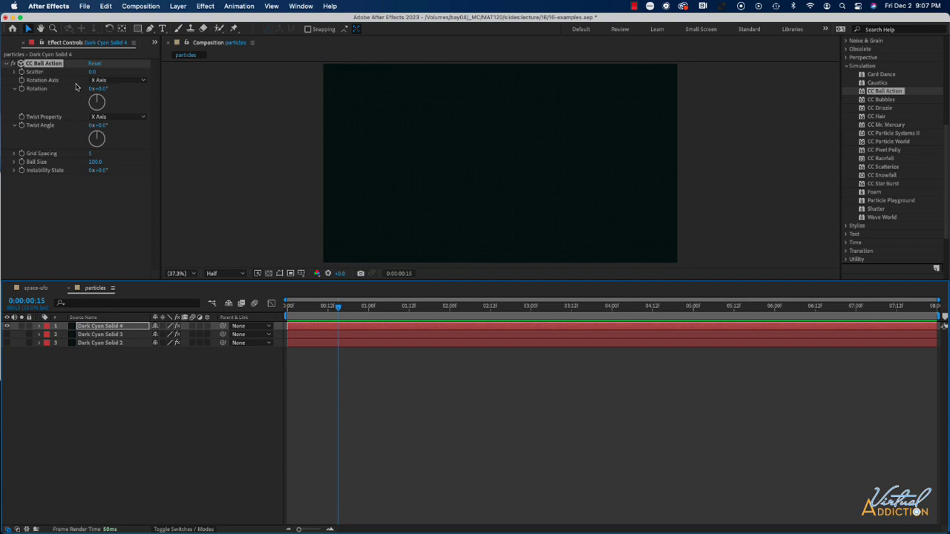
Set CC Ball Action's Scatter to 172, Rotation to 0x-4.0°, Twist Angle to 0x+149.0° and Grid Spacing to 50.
{"action": "left_click_drag", "start_coordinate": [90, 72], "coordinate": [178, 75]}
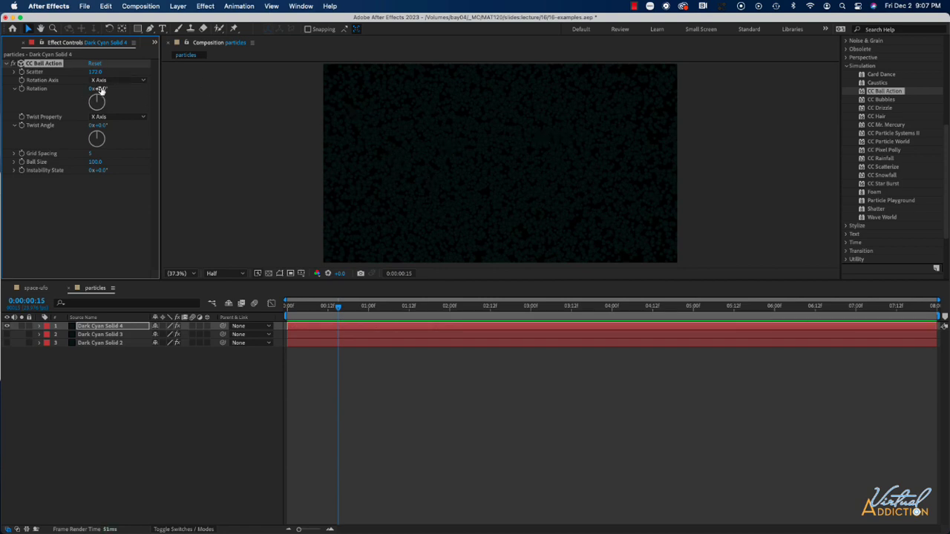
{"action": "left_click_drag", "start_coordinate": [101, 89], "coordinate": [127, 154]}
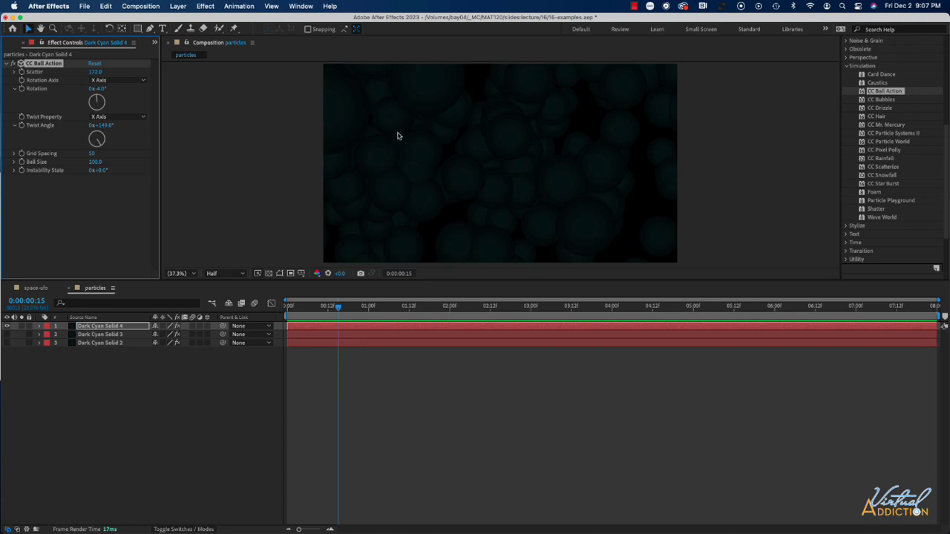
Change the ball layer's solid color to the medium gray-cyan 63A0A0 in its solid settings.
{"action": "left_click", "coordinate": [178, 6]}
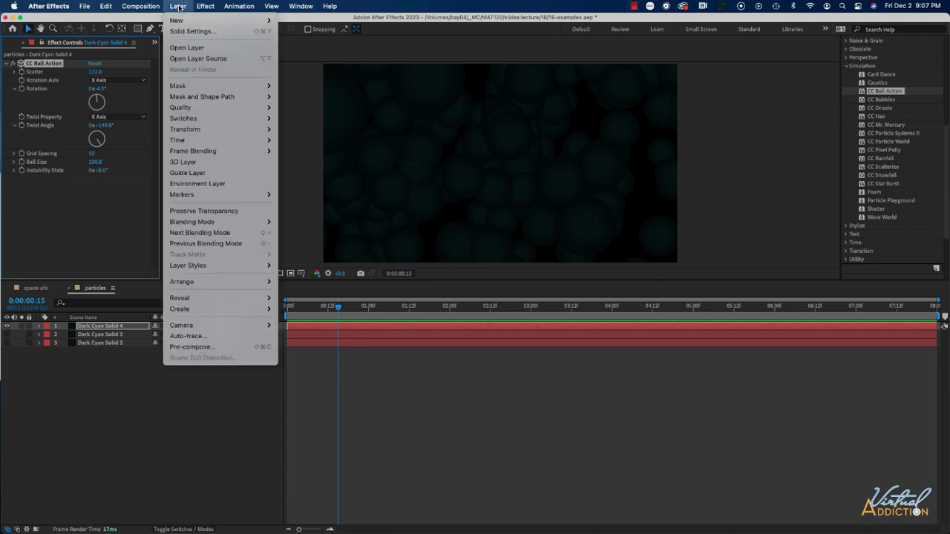
{"action": "left_click", "coordinate": [182, 31]}
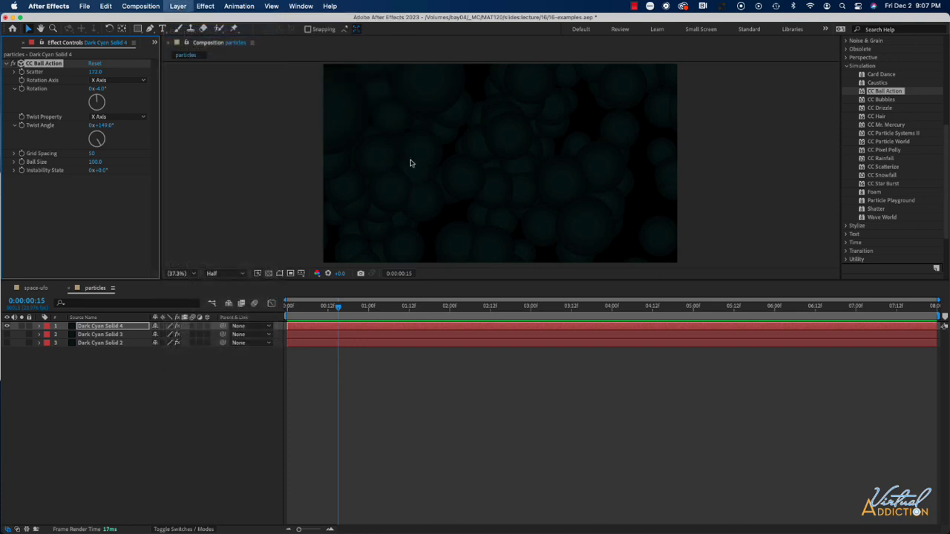
{"action": "left_click", "coordinate": [658, 361]}
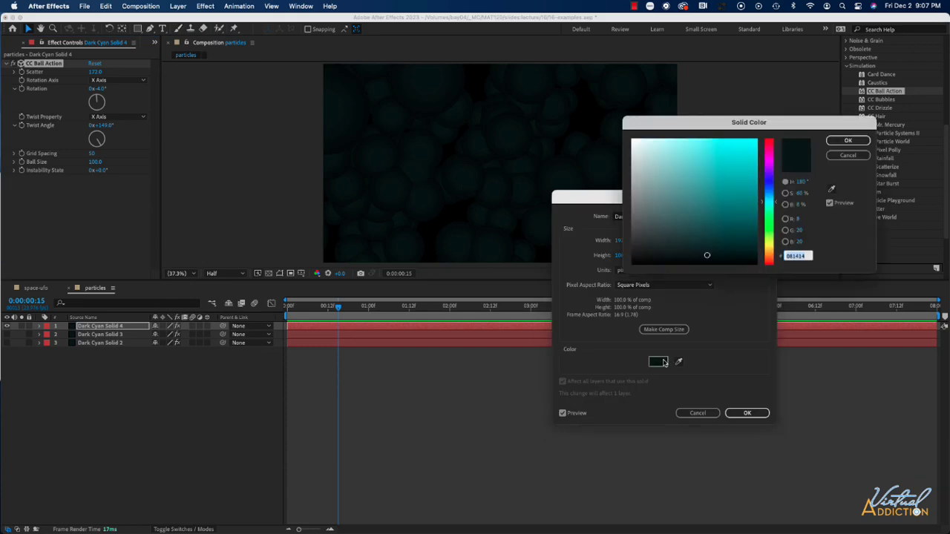
{"action": "left_click", "coordinate": [679, 184]}
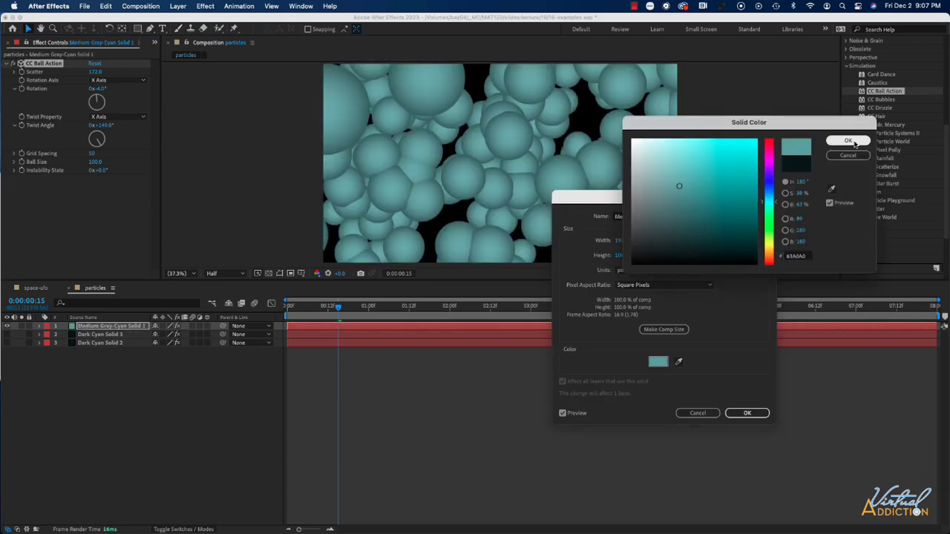
{"action": "left_click", "coordinate": [848, 141]}
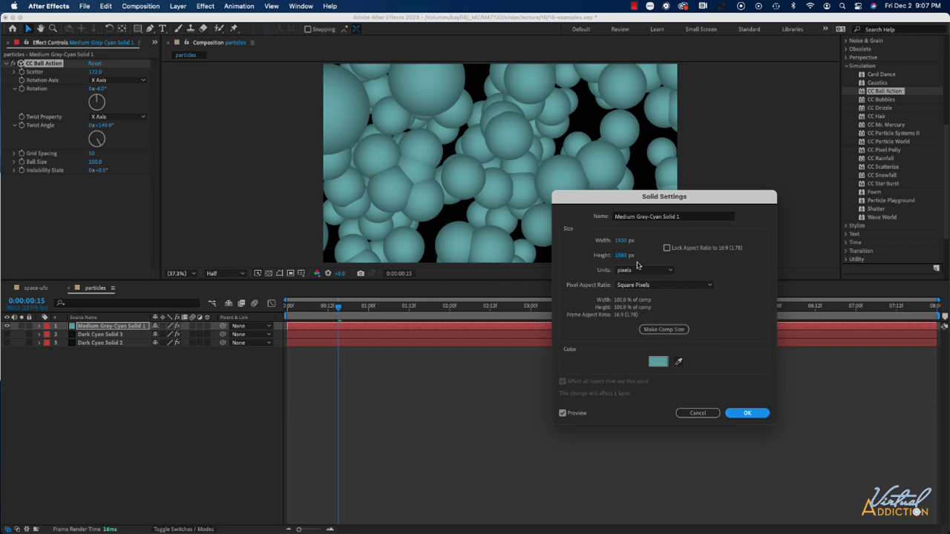
{"action": "key", "text": "Return"}
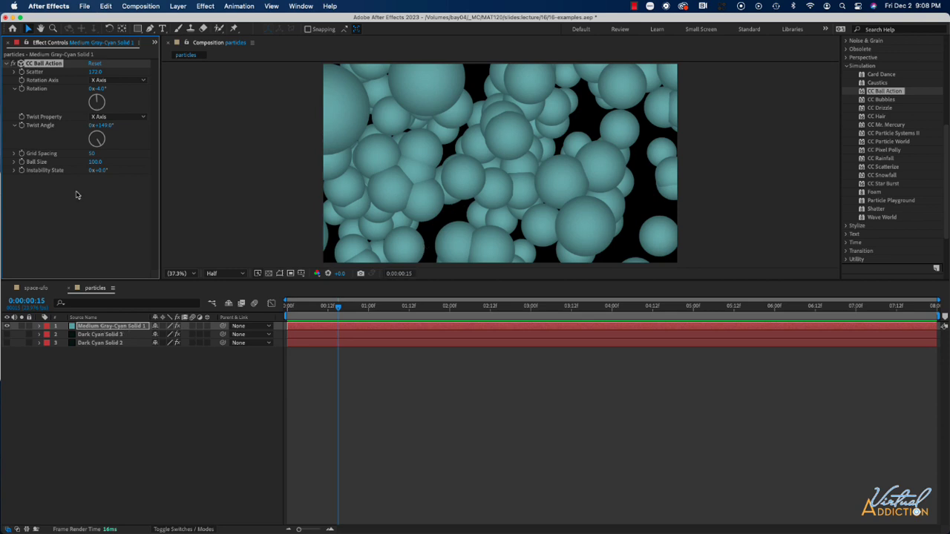
Set the Ball Size to 94, the Instability State to 0x+119.0° and the Twist Angle to 1x+136.0°.
{"action": "left_click_drag", "start_coordinate": [93, 164], "coordinate": [161, 171]}
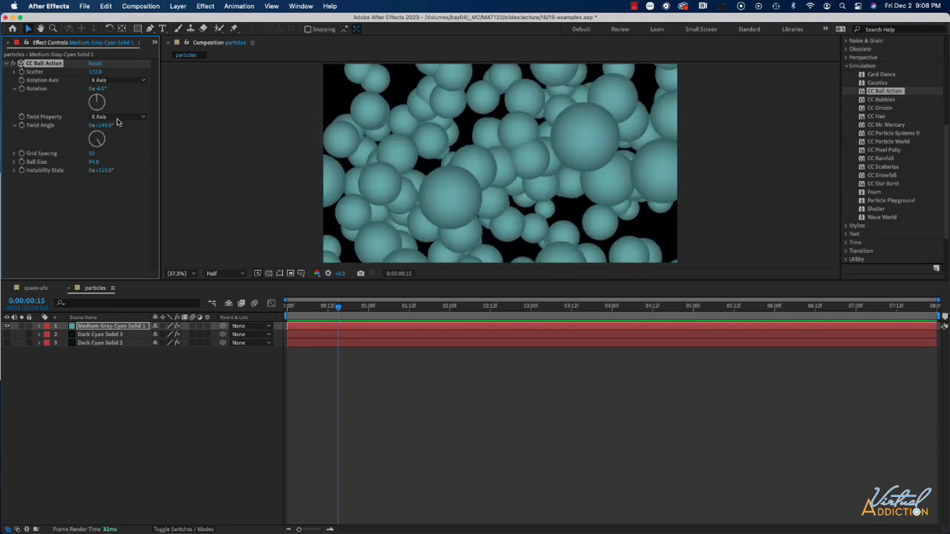
{"action": "left_click_drag", "start_coordinate": [197, 125], "coordinate": [371, 128]}
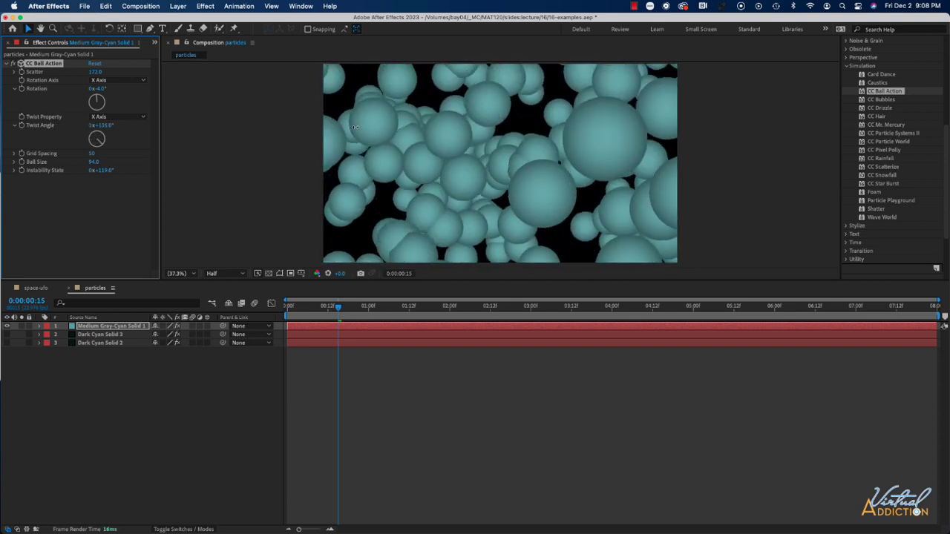
Keyframe CC Ball Action's Scatter, Rotation, Twist Property, Twist Angle and Grid Spacing at 0:00:00:00 and again at 0:00:04:00.
{"action": "left_click_drag", "start_coordinate": [336, 315], "coordinate": [269, 313]}
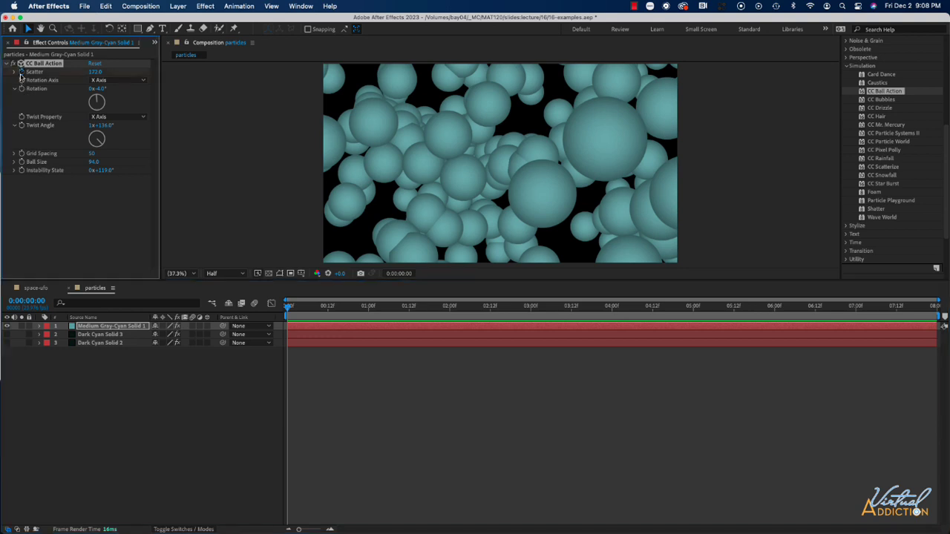
{"action": "left_click", "coordinate": [22, 88]}
{"action": "left_click_drag", "start_coordinate": [288, 309], "coordinate": [612, 308]}
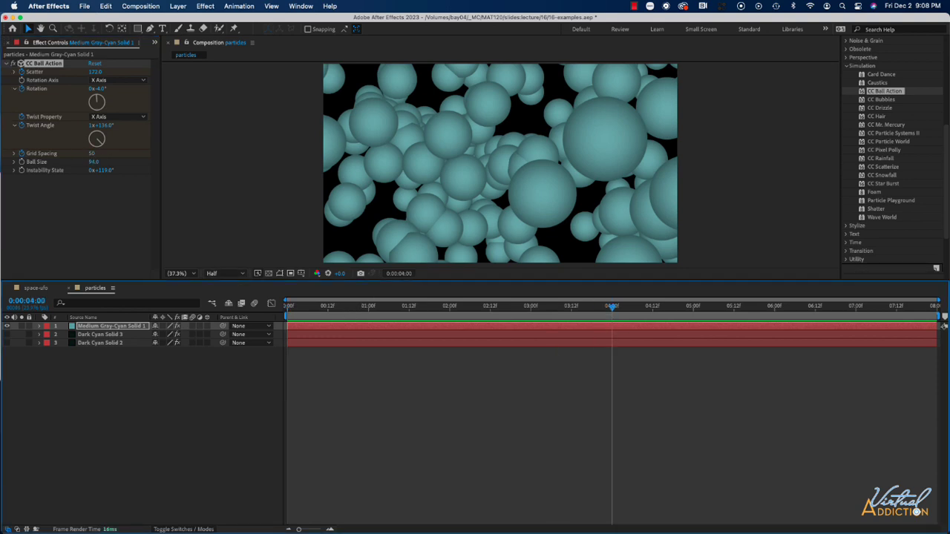
{"action": "left_click", "coordinate": [85, 328]}
{"action": "key", "text": "u"}
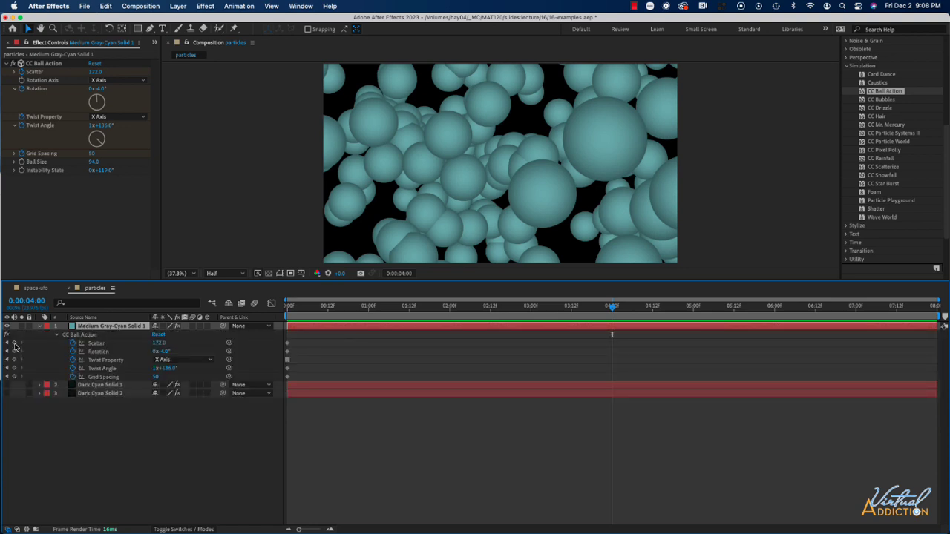
{"action": "left_click_drag", "start_coordinate": [15, 344], "coordinate": [15, 377]}
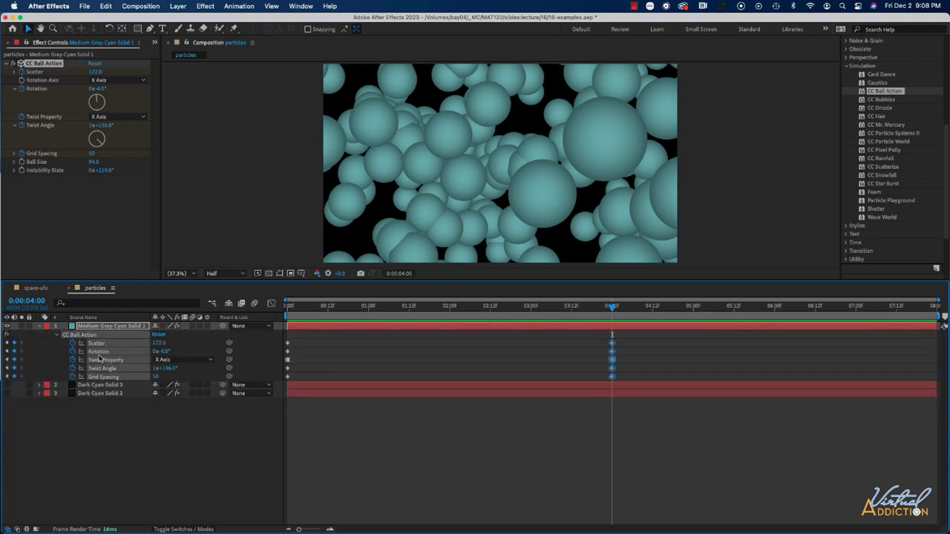
At 0:00:00:00, set Scatter to 0, Rotation to 0x+0.0°, Twist Angle to 1x+0.0° and Grid Spacing to 10, and preview the animation.
{"action": "left_click_drag", "start_coordinate": [603, 303], "coordinate": [287, 305]}
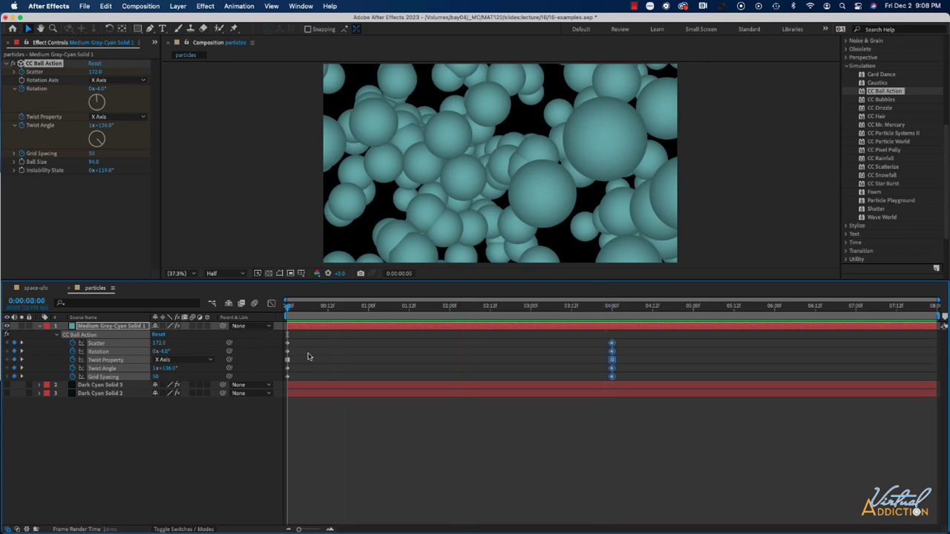
{"action": "left_click", "coordinate": [159, 343]}
{"action": "type", "text": "0"}
{"action": "key", "text": "Return"}
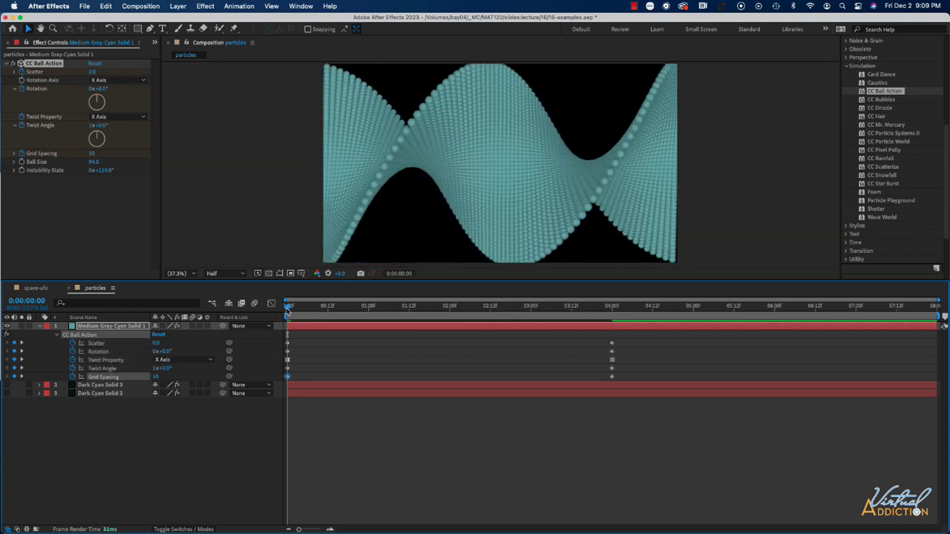
{"action": "key", "text": "space"}
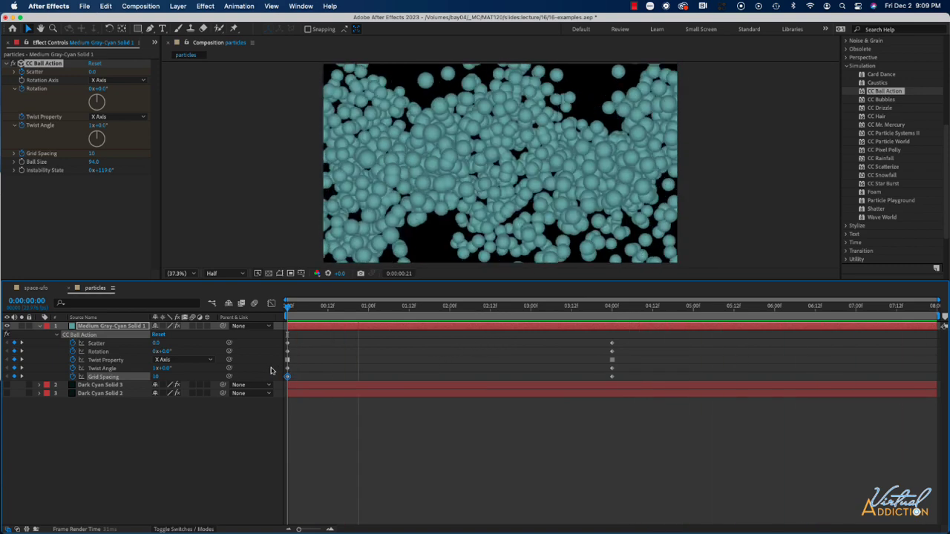
Hide the ball layer and add a new dark cyan solid with the CC Particle World effect.
{"action": "left_click", "coordinate": [178, 6]}
{"action": "mouse_move", "coordinate": [178, 20]}
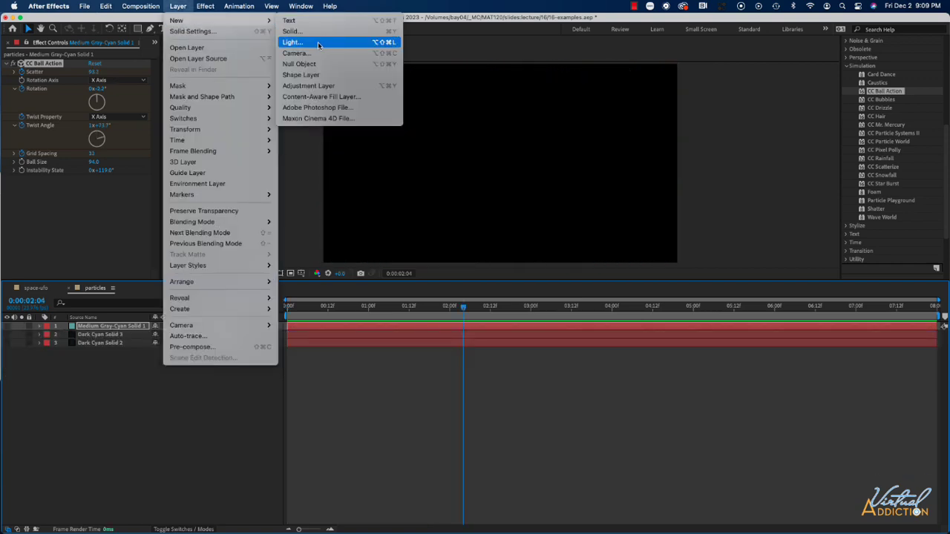
{"action": "left_click", "coordinate": [291, 31]}
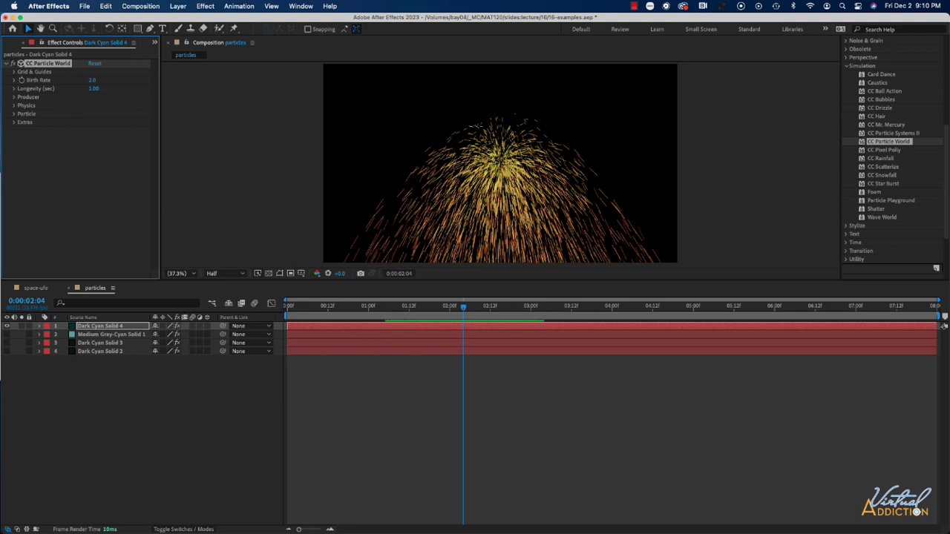
Move to 0:00:01:12 and set CC Particle World's Particle Type to Motion Polygon.
{"action": "left_click_drag", "start_coordinate": [463, 308], "coordinate": [411, 324]}
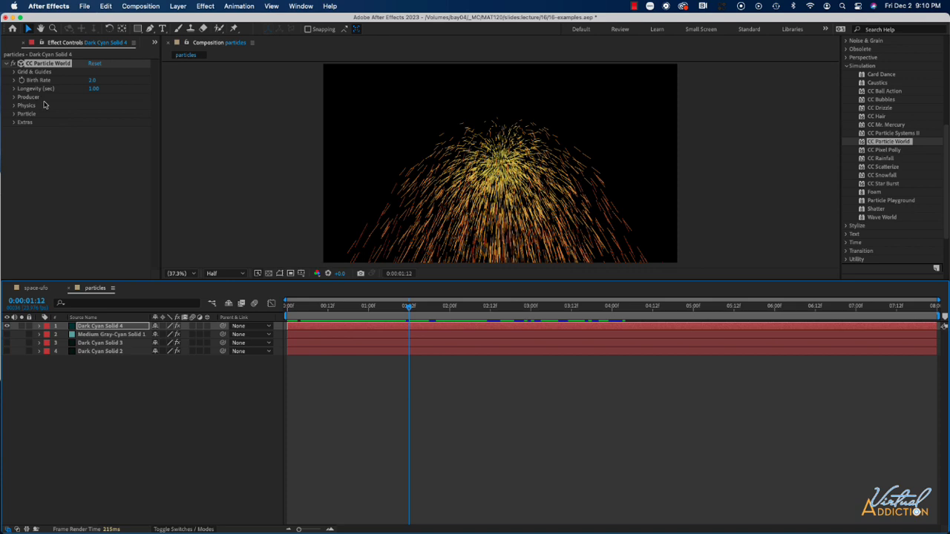
{"action": "left_click", "coordinate": [14, 113]}
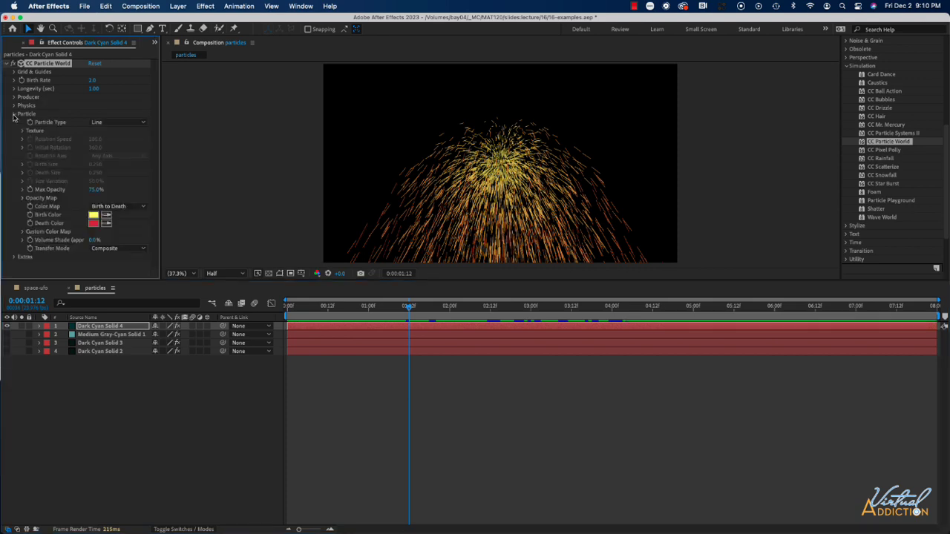
{"action": "left_click", "coordinate": [114, 123]}
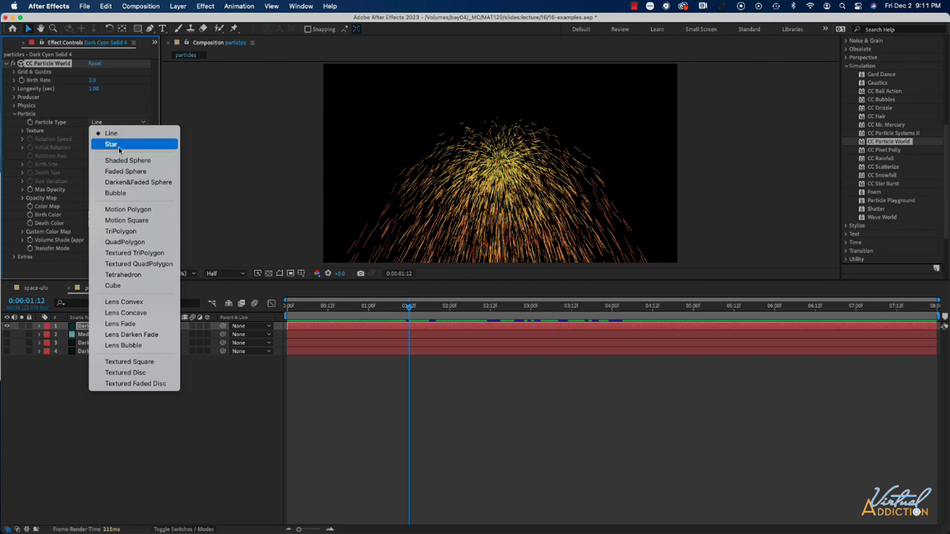
{"action": "left_click", "coordinate": [142, 210]}
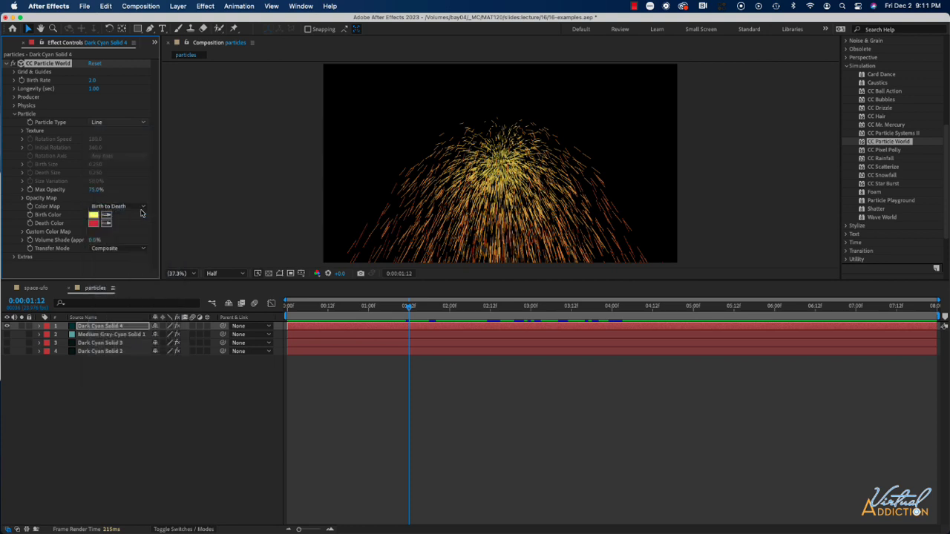
Set the Physics Animation of CC Particle World to Twirly and scrub from the start to 0:00:01:12 to review the motion.
{"action": "left_click", "coordinate": [15, 105]}
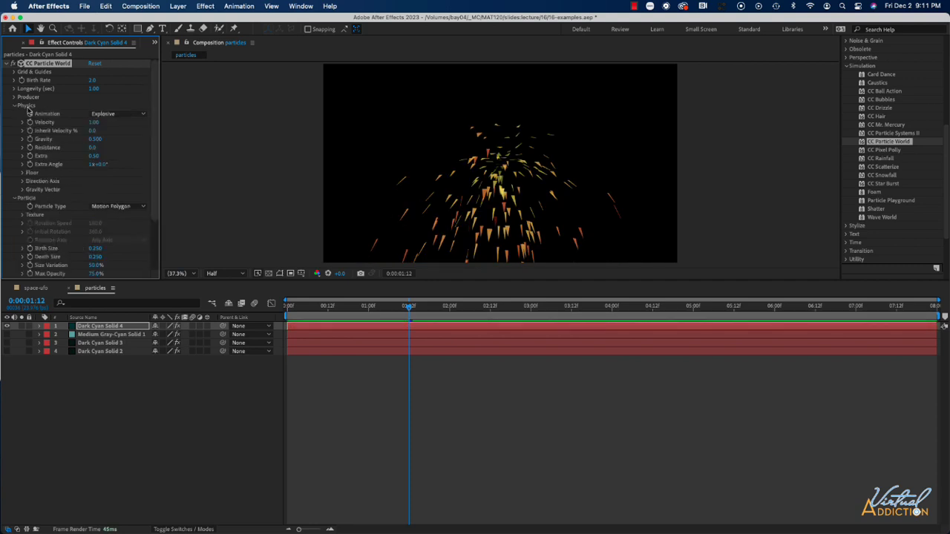
{"action": "left_click", "coordinate": [122, 116]}
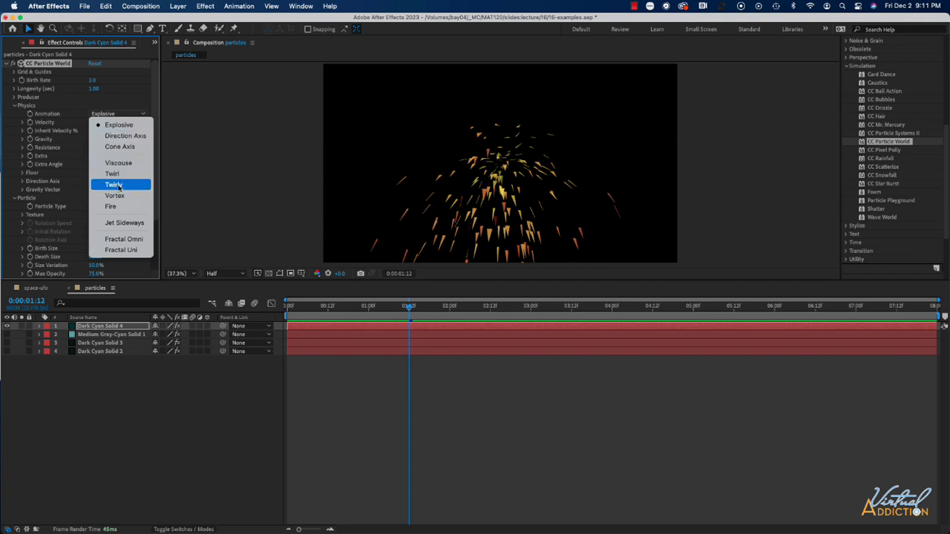
{"action": "left_click", "coordinate": [115, 185]}
{"action": "left_click", "coordinate": [292, 308]}
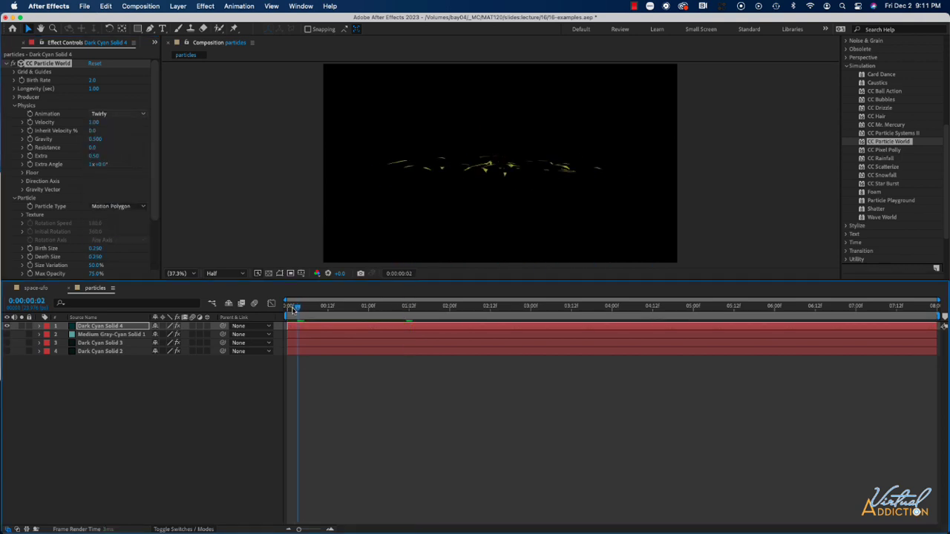
{"action": "left_click_drag", "start_coordinate": [293, 308], "coordinate": [409, 320]}
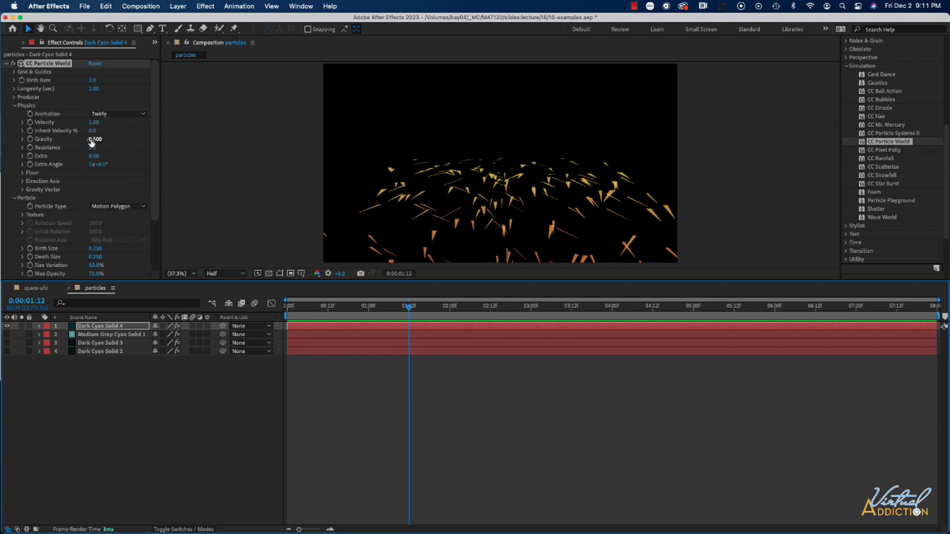
Set the particles' Gravity to 0 and preview the animation from near the start.
{"action": "left_click", "coordinate": [95, 140]}
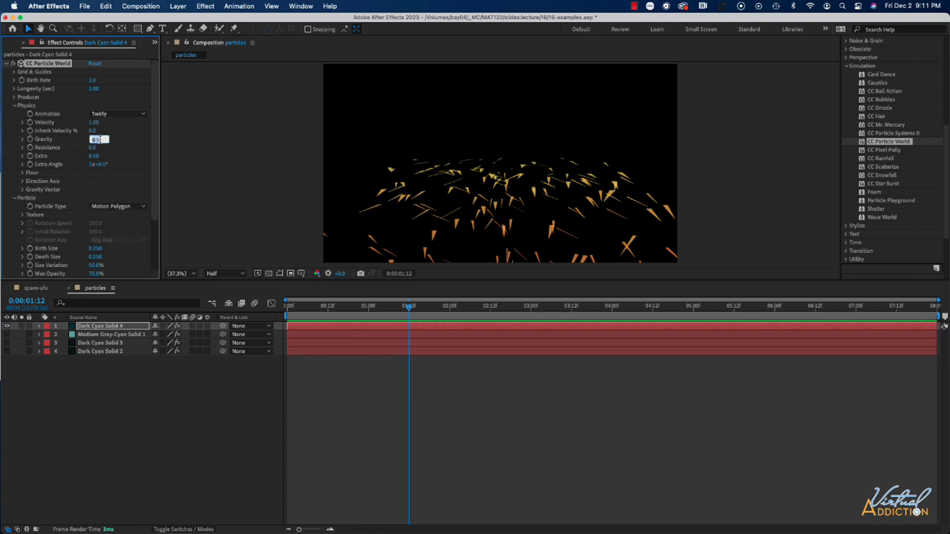
{"action": "type", "text": "0"}
{"action": "key", "text": "Return"}
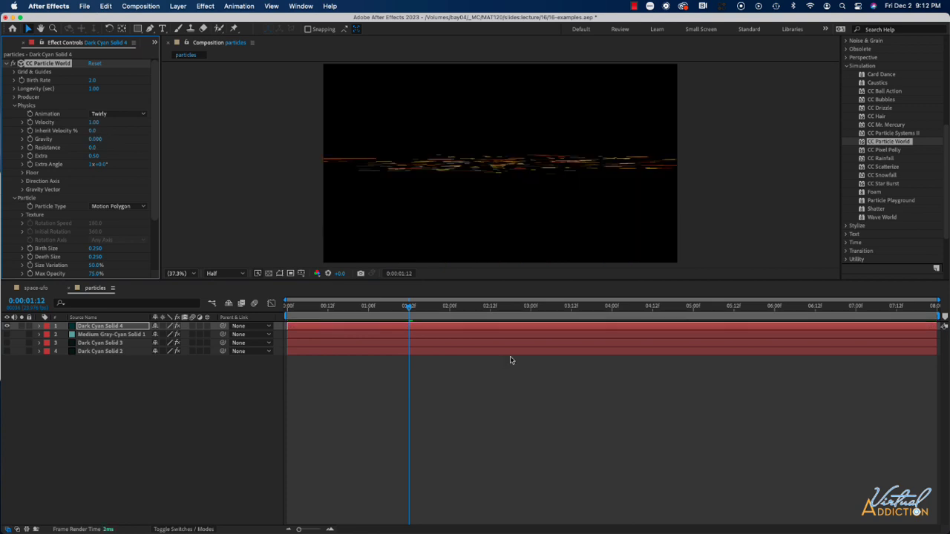
{"action": "left_click_drag", "start_coordinate": [410, 312], "coordinate": [301, 312]}
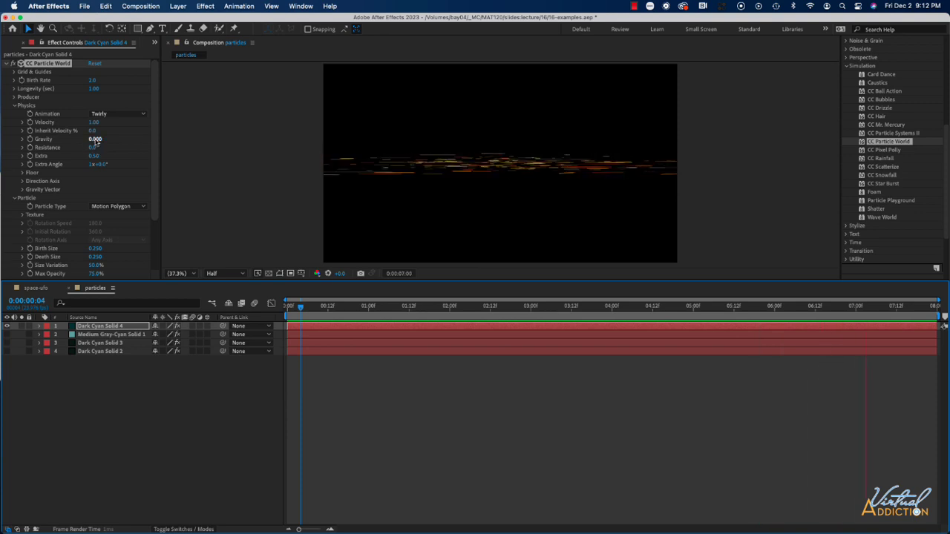
Set the particles' Gravity to 0.05 and preview the animation.
{"action": "left_click", "coordinate": [97, 140]}
{"action": "type", "text": "0.05"}
{"action": "key", "text": "Return"}
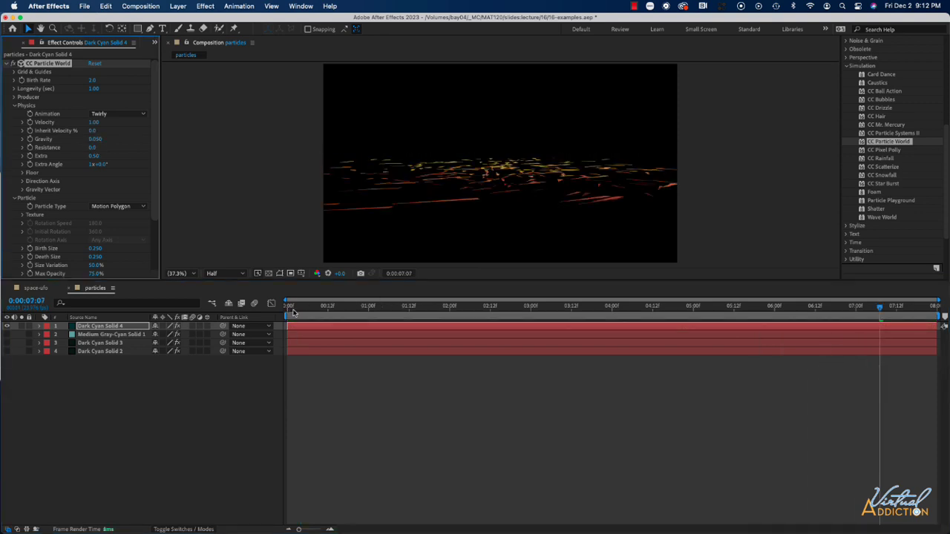
{"action": "key", "text": "space"}
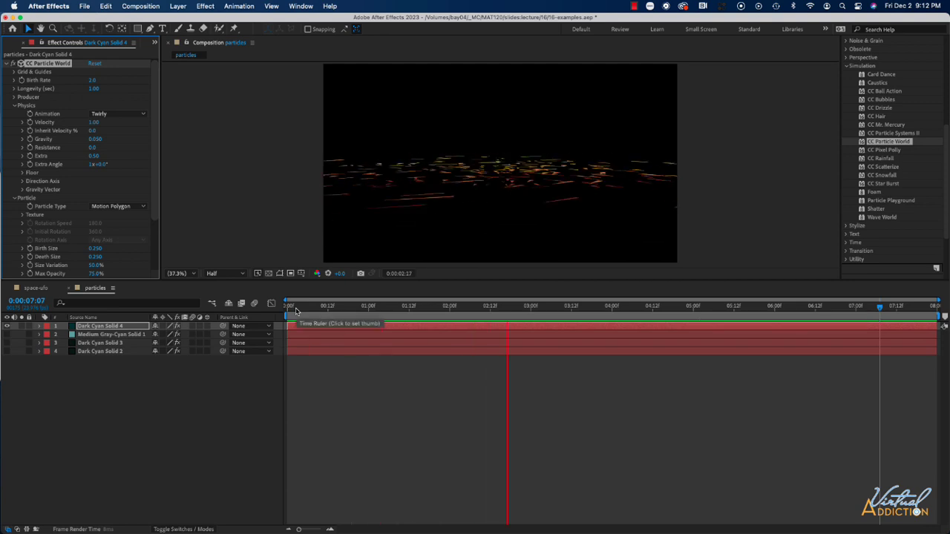
{"action": "key", "text": "space"}
Set the Producer position to X 0.04, Y 0.28 and Z 0.15, and the Physics Animation to Vortex.
{"action": "left_click", "coordinate": [14, 97]}
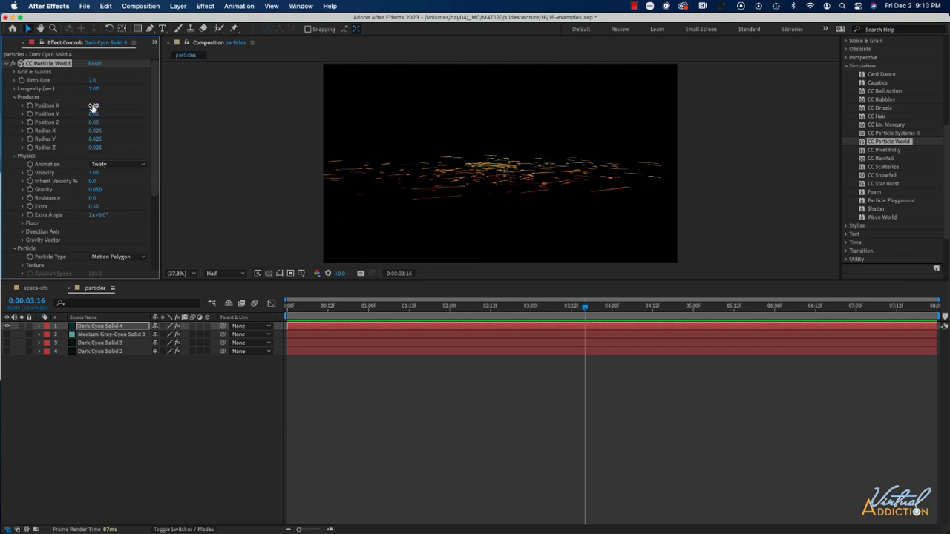
{"action": "left_click_drag", "start_coordinate": [94, 105], "coordinate": [123, 124]}
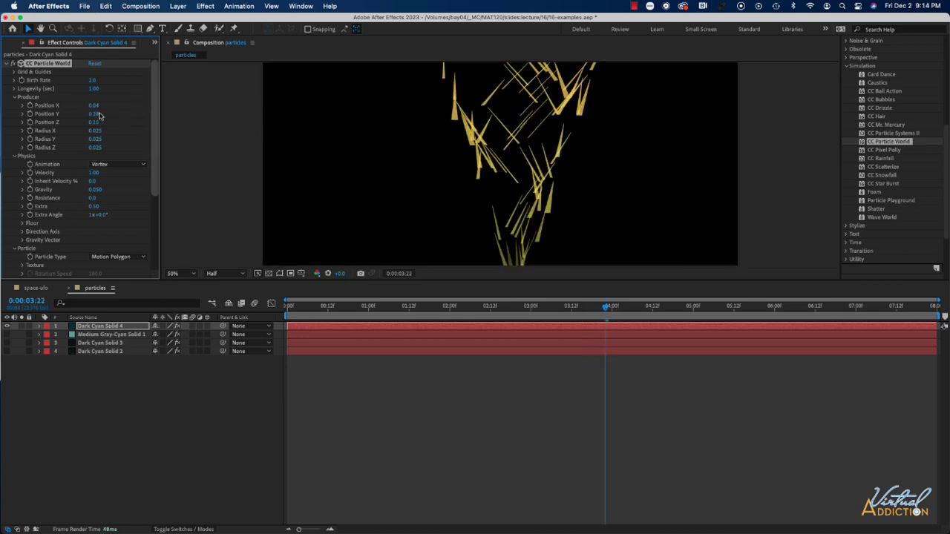
Try the Bubble and Tetrahedron particle types on the vortex.
{"action": "left_click", "coordinate": [120, 257]}
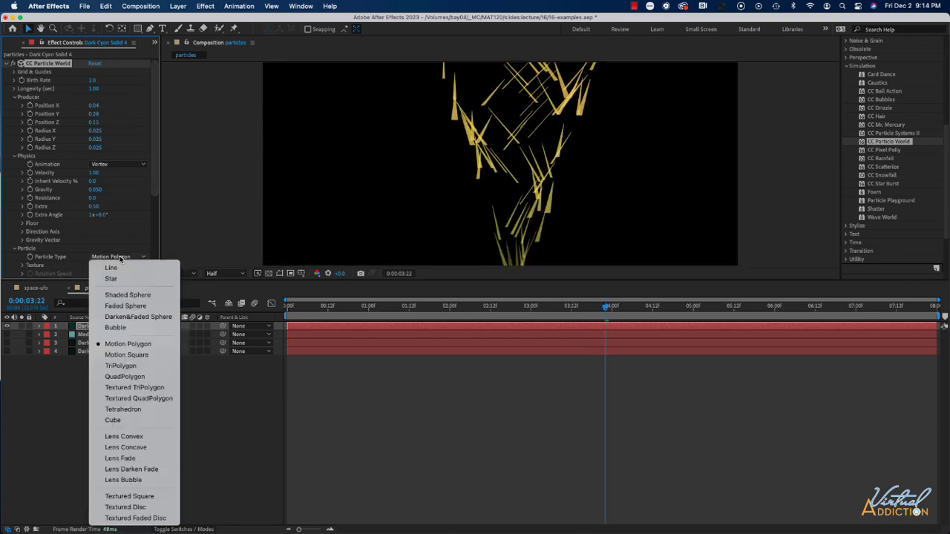
{"action": "left_click", "coordinate": [117, 328]}
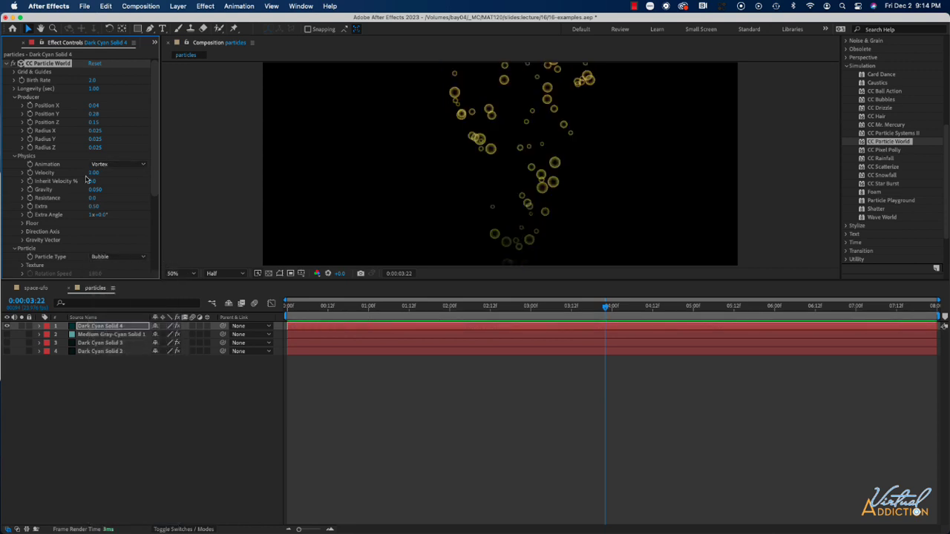
{"action": "scroll", "coordinate": [89, 178], "scroll_direction": "down", "scroll_amount": 3}
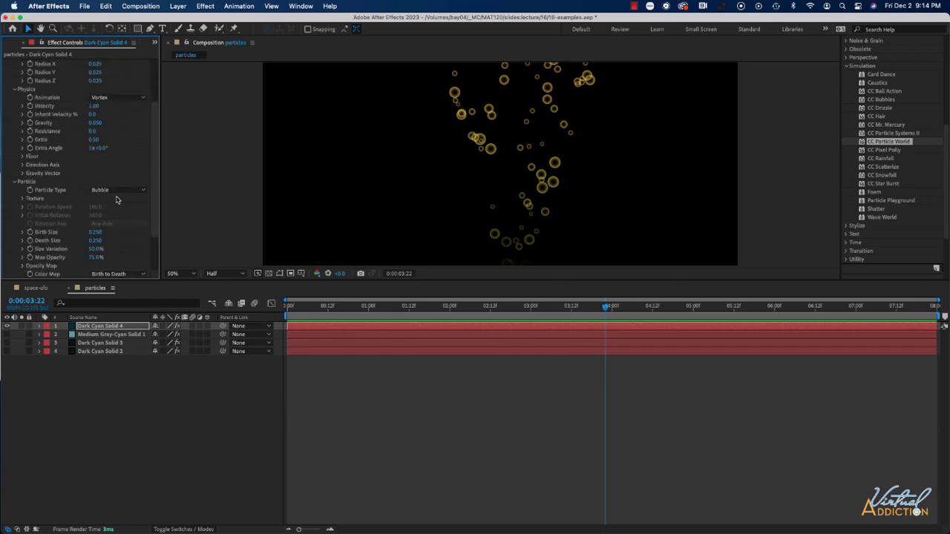
{"action": "left_click", "coordinate": [118, 191]}
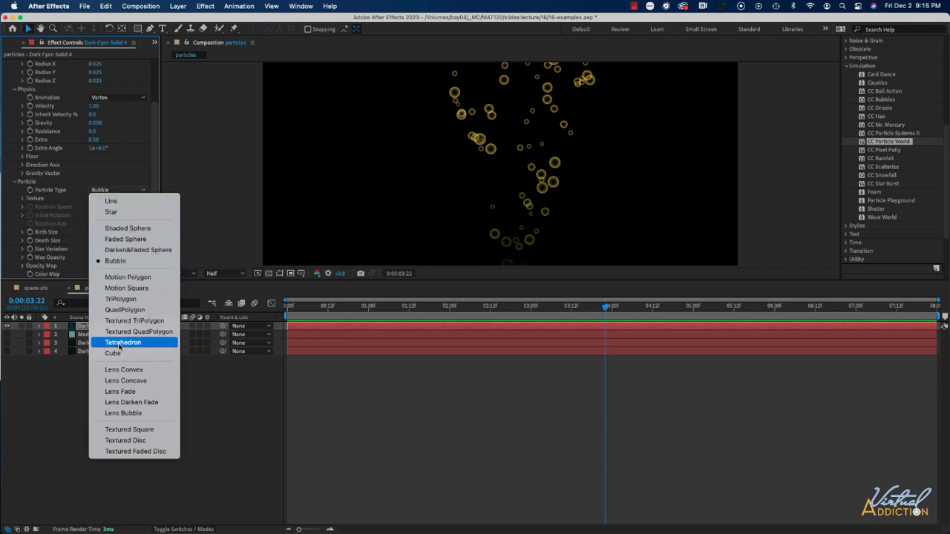
{"action": "left_click", "coordinate": [123, 343]}
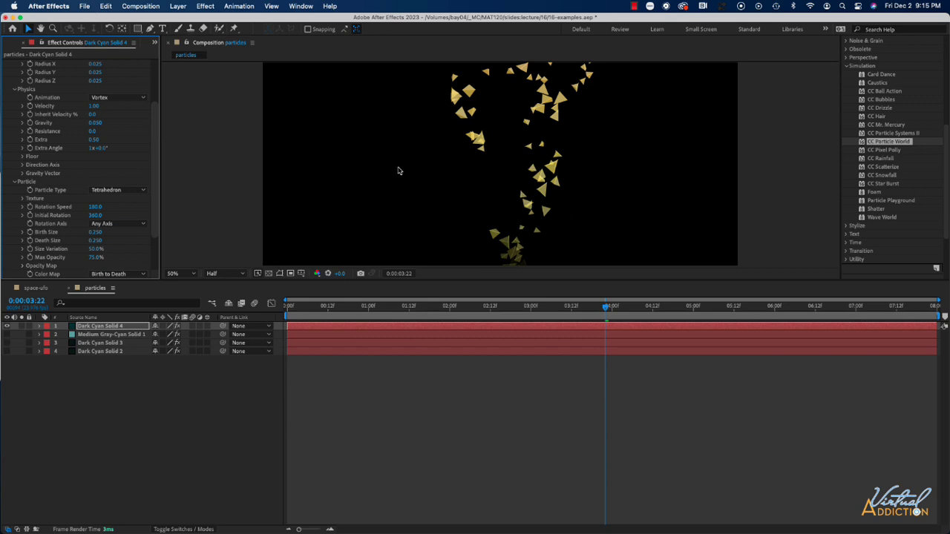
Set the Particle Type to Textured Disc and check which layers are available for its texture.
{"action": "scroll", "coordinate": [110, 241], "scroll_direction": "down", "scroll_amount": 3}
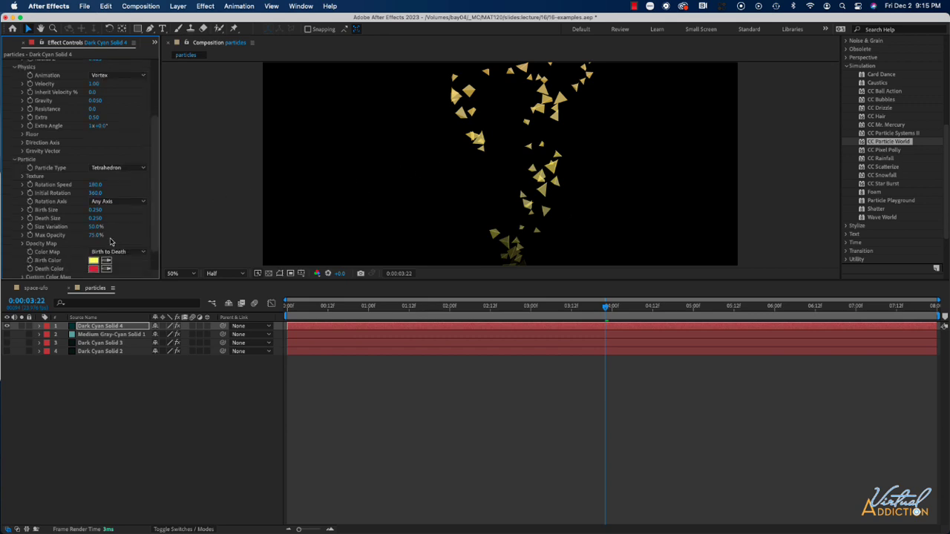
{"action": "scroll", "coordinate": [127, 144], "scroll_direction": "down", "scroll_amount": 9}
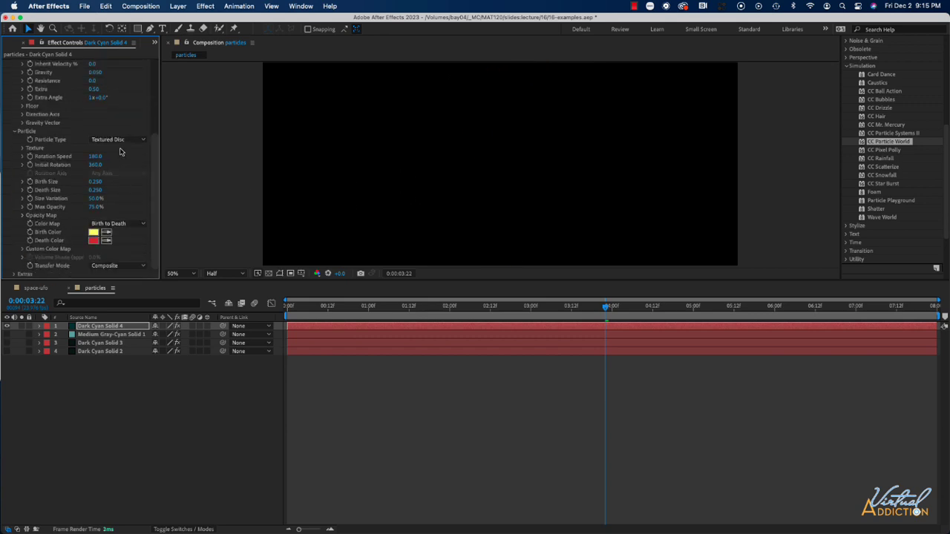
{"action": "left_click", "coordinate": [126, 145]}
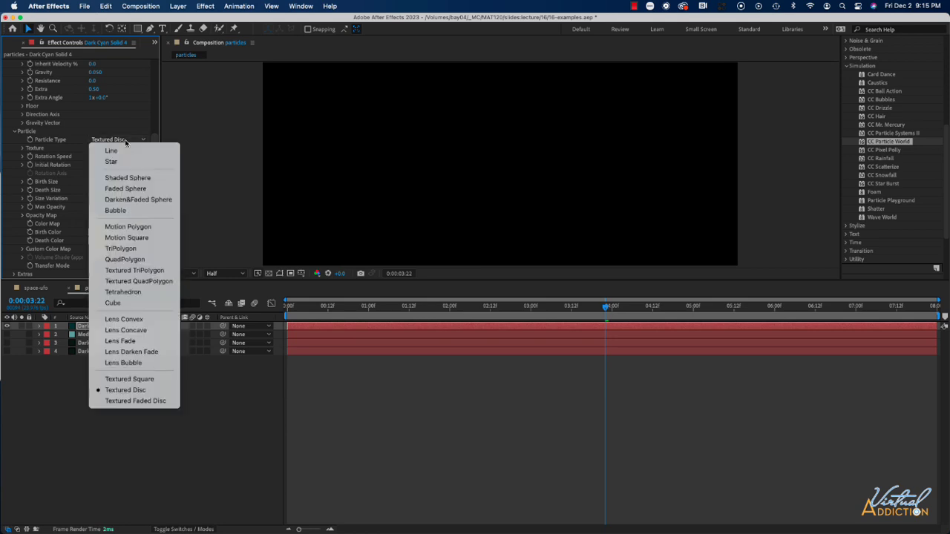
{"action": "left_click", "coordinate": [138, 392]}
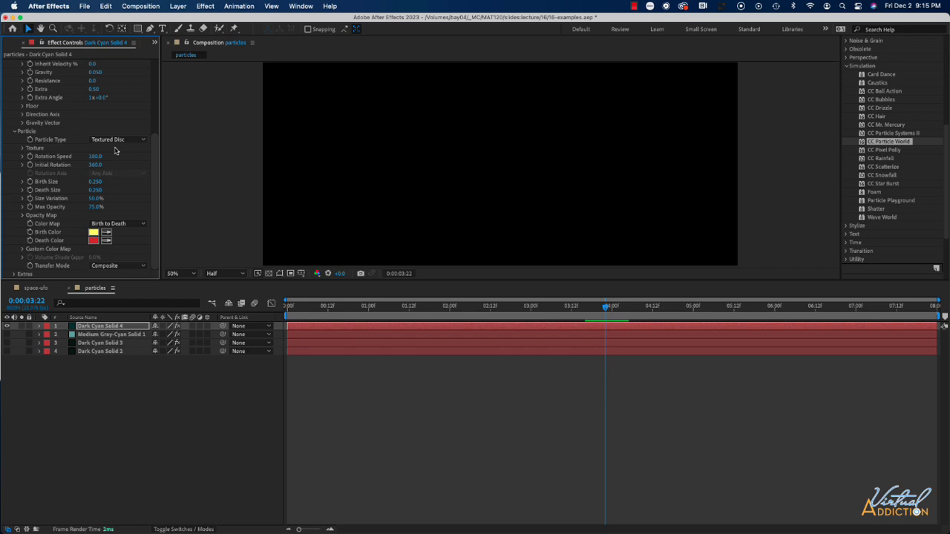
{"action": "left_click", "coordinate": [23, 148]}
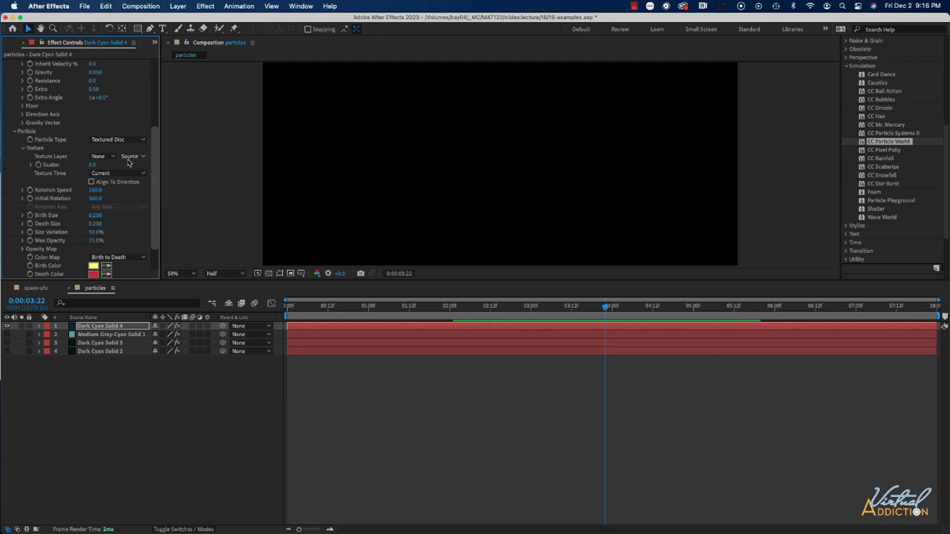
{"action": "left_click", "coordinate": [111, 158]}
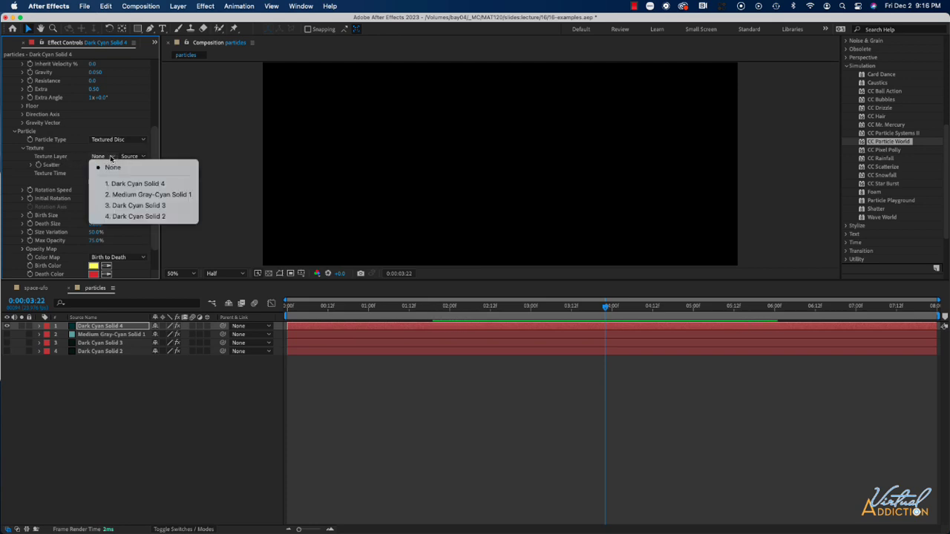
{"action": "left_click", "coordinate": [111, 158]}
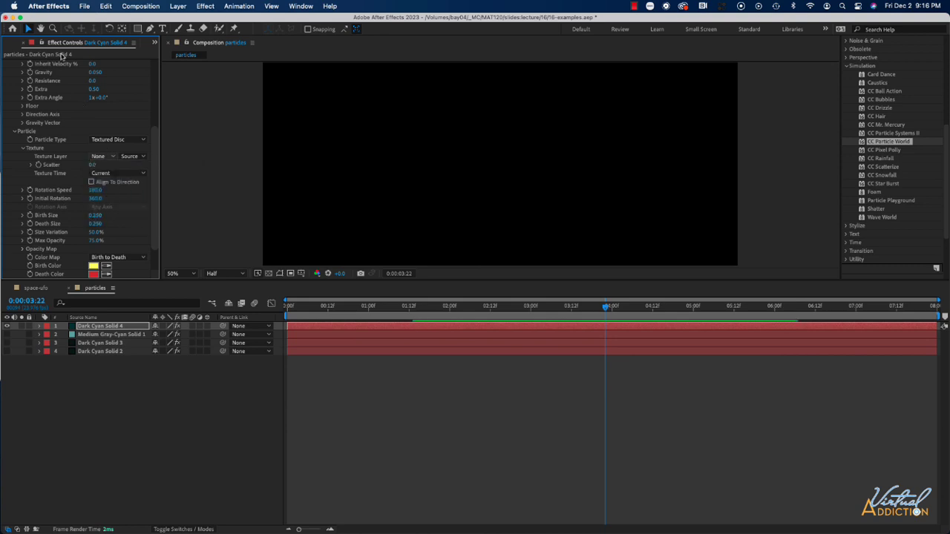
Add space ship/space-ufo.ai from the project to the particles composition as the lowest layer.
{"action": "left_click", "coordinate": [153, 43]}
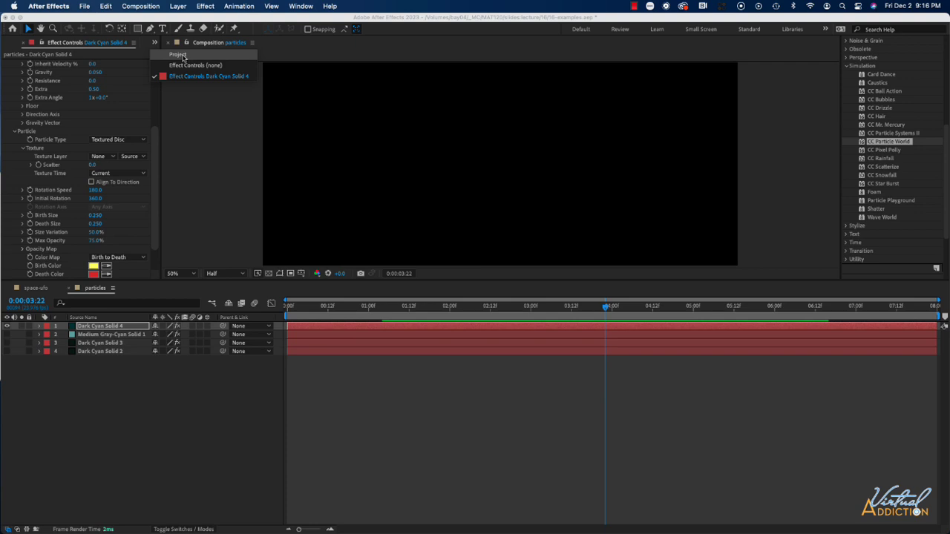
{"action": "left_click", "coordinate": [181, 55]}
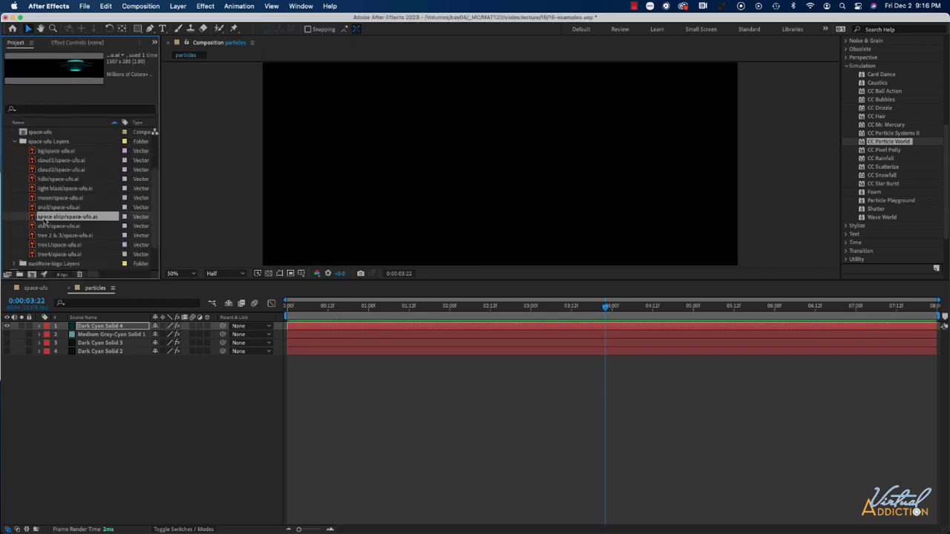
{"action": "left_click_drag", "start_coordinate": [44, 220], "coordinate": [82, 367]}
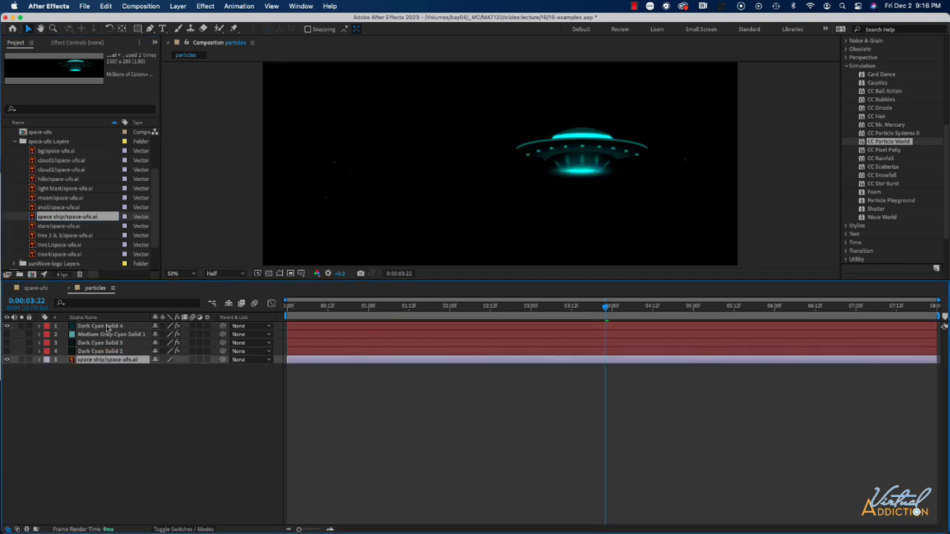
Set the Texture Layer of CC Particle World on Dark Cyan Solid 4 to space ship/space-ufo.ai.
{"action": "left_click", "coordinate": [107, 327]}
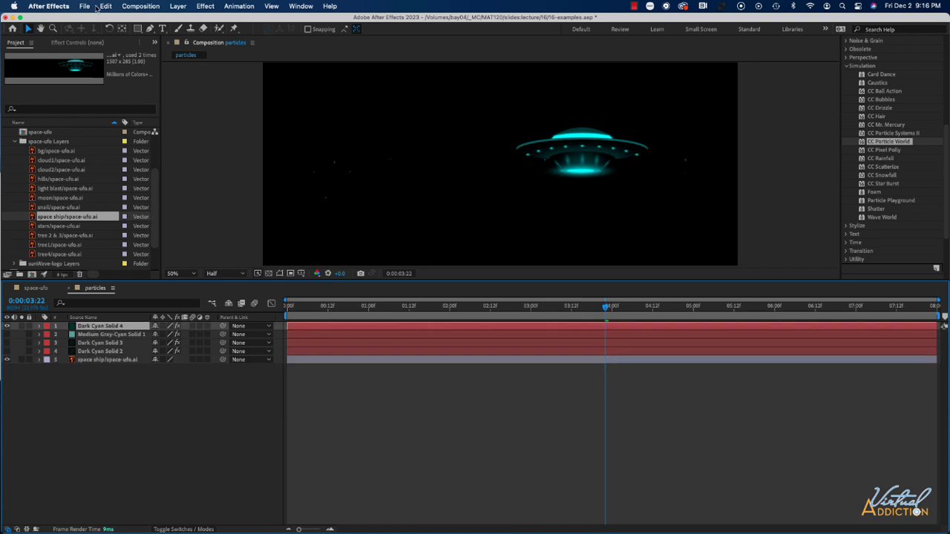
{"action": "left_click", "coordinate": [77, 42]}
{"action": "scroll", "coordinate": [93, 231], "scroll_direction": "down", "scroll_amount": 2}
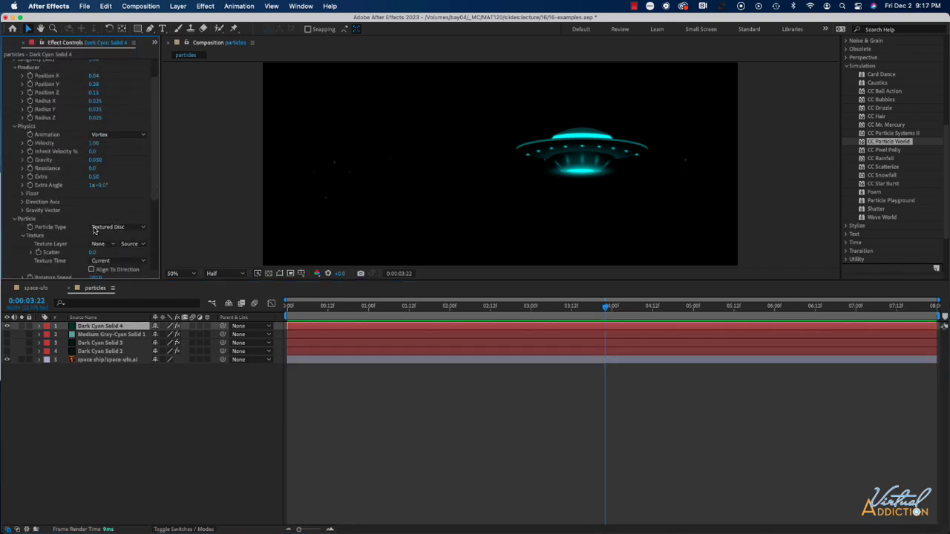
{"action": "scroll", "coordinate": [94, 231], "scroll_direction": "down", "scroll_amount": 2}
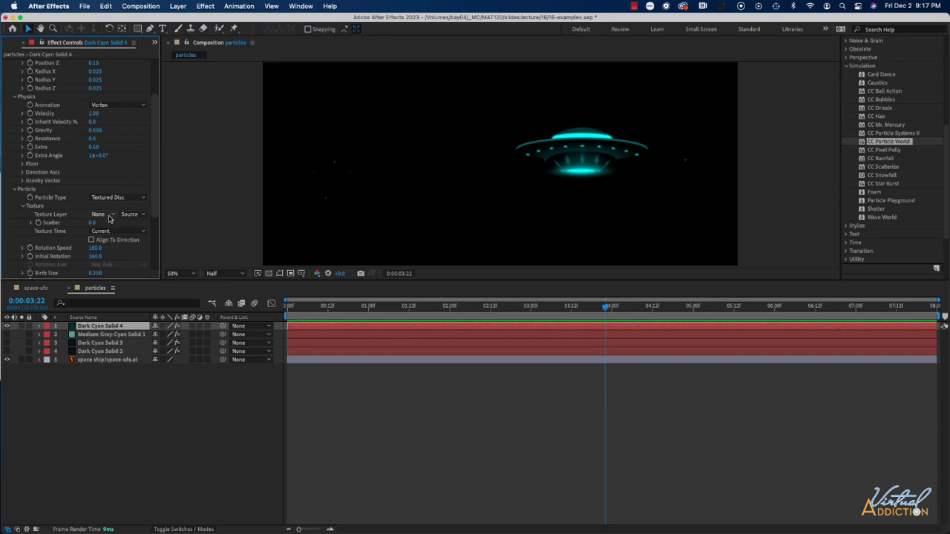
{"action": "left_click", "coordinate": [109, 215]}
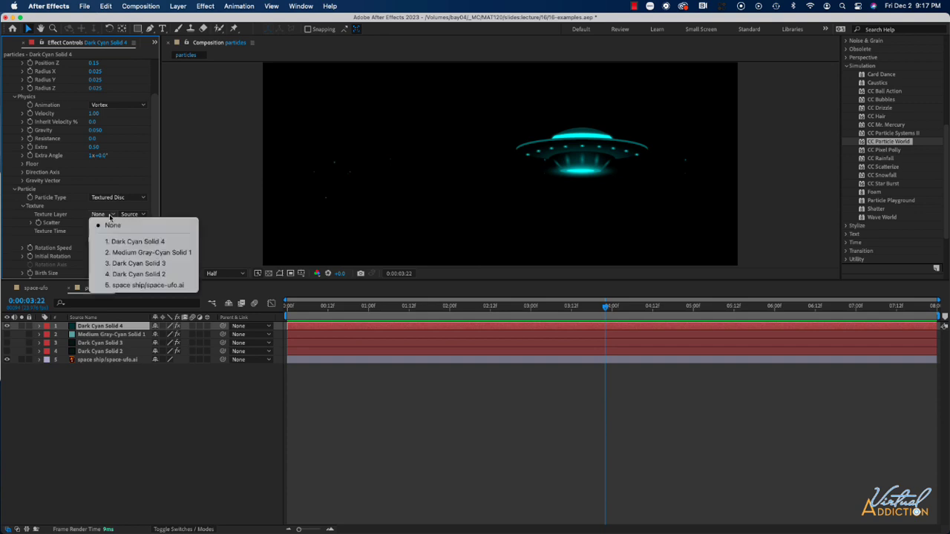
{"action": "left_click", "coordinate": [127, 286]}
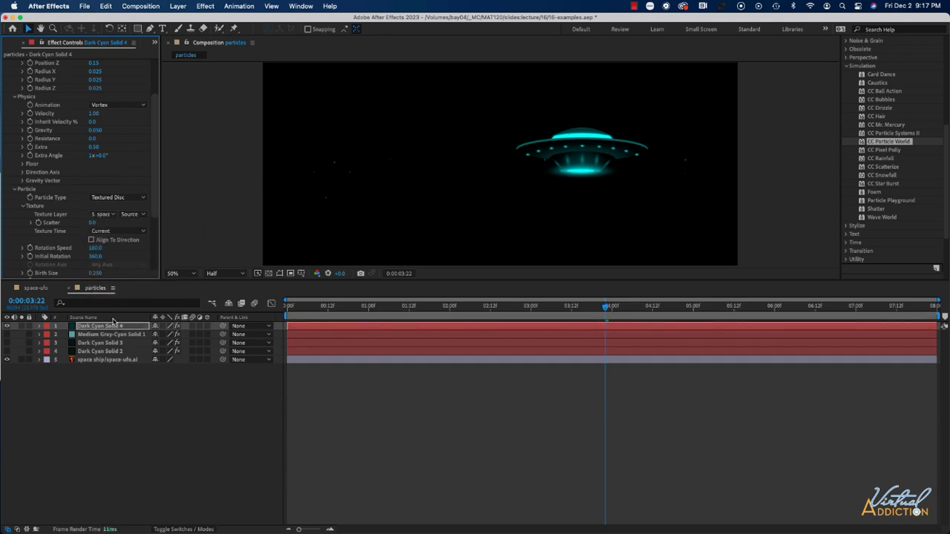
Hide the space ship/space-ufo.ai layer in the particles composition and scrub through the textured particle animation.
{"action": "left_click", "coordinate": [7, 360]}
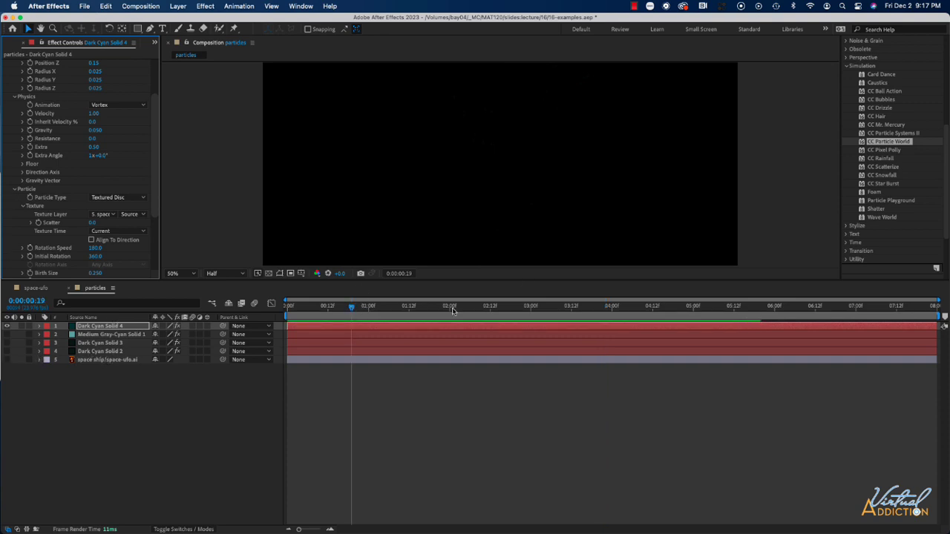
{"action": "left_click_drag", "start_coordinate": [592, 313], "coordinate": [500, 315]}
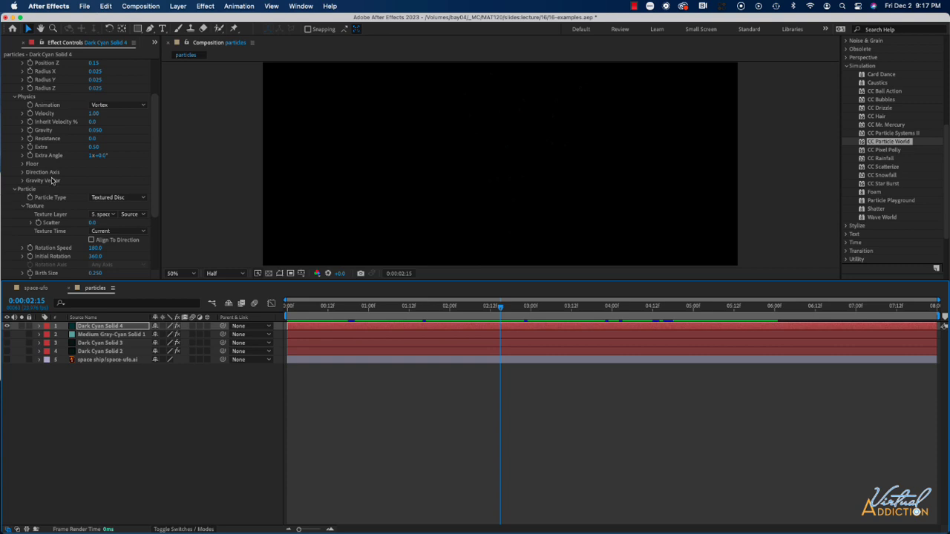
Set the CC Particle World Birth Size to 4.910 and Death Size to 0.930, and preview the enlarged particles.
{"action": "scroll", "coordinate": [91, 123], "scroll_direction": "up", "scroll_amount": 3}
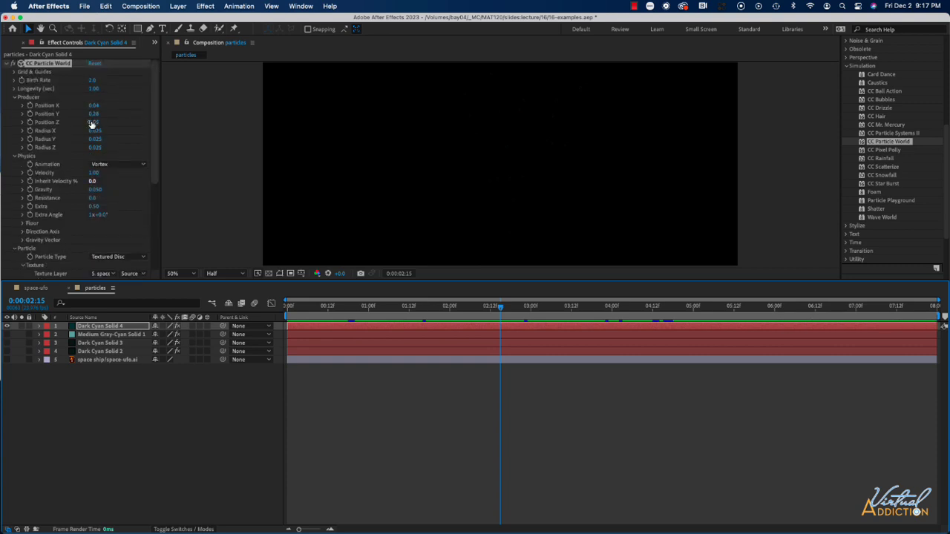
{"action": "scroll", "coordinate": [93, 254], "scroll_direction": "down", "scroll_amount": 4}
{"action": "left_click_drag", "start_coordinate": [95, 252], "coordinate": [331, 249]}
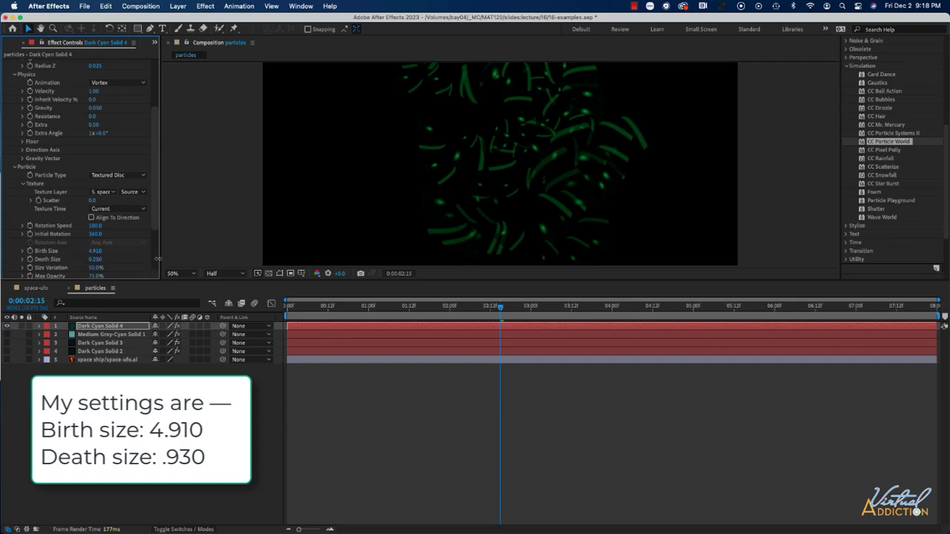
{"action": "left_click_drag", "start_coordinate": [158, 259], "coordinate": [193, 259]}
{"action": "left_click", "coordinate": [364, 307]}
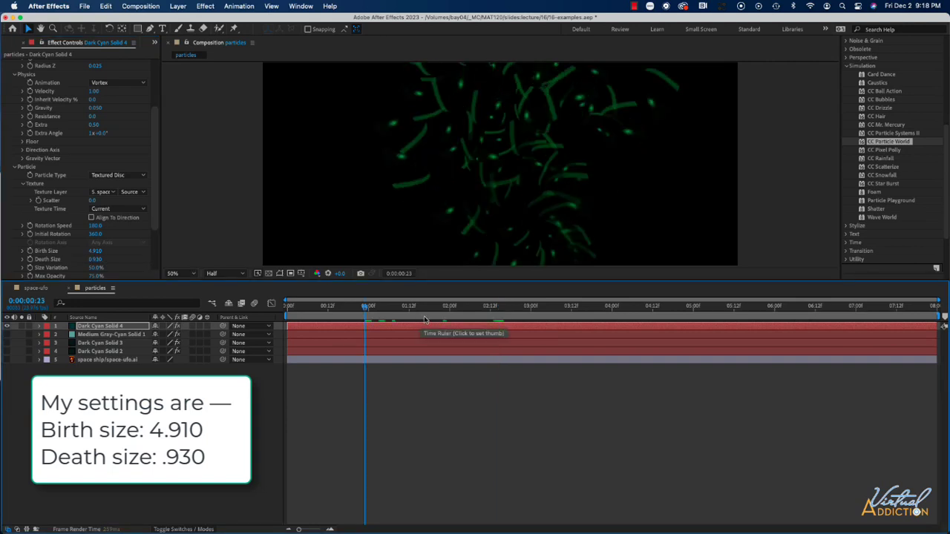
{"action": "key", "text": "space"}
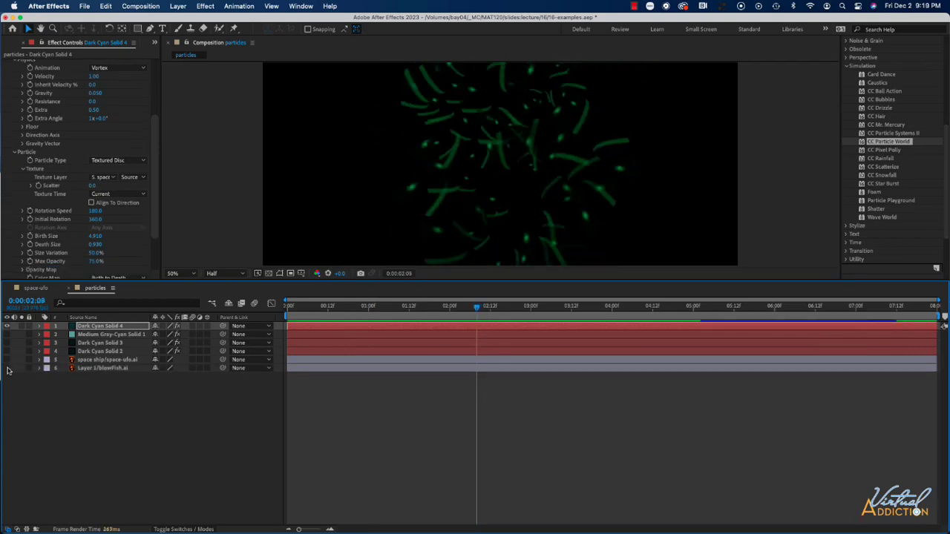
Show the Layer 1/blowFish.ai artwork briefly without the Dark Cyan Solid 4 particles, and restore both layers' visibility.
{"action": "left_click", "coordinate": [8, 368]}
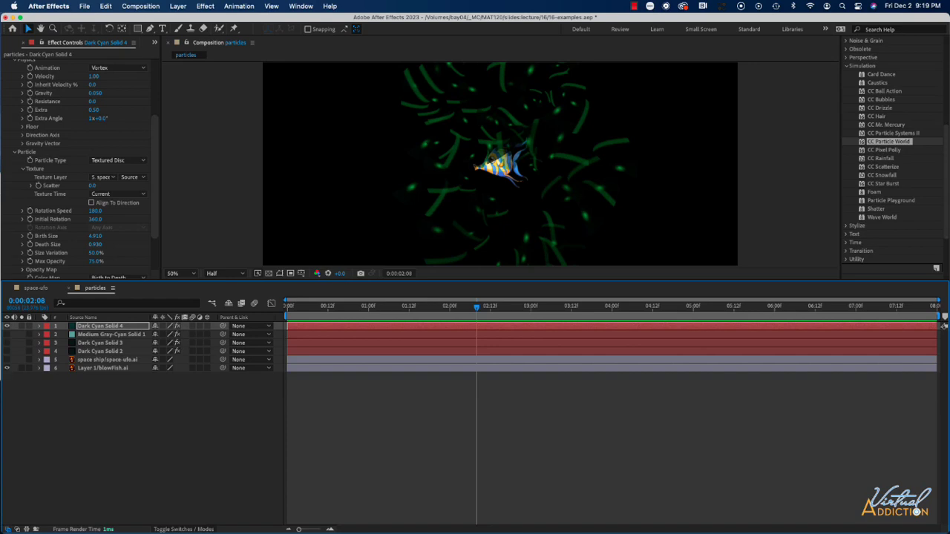
{"action": "left_click", "coordinate": [8, 326]}
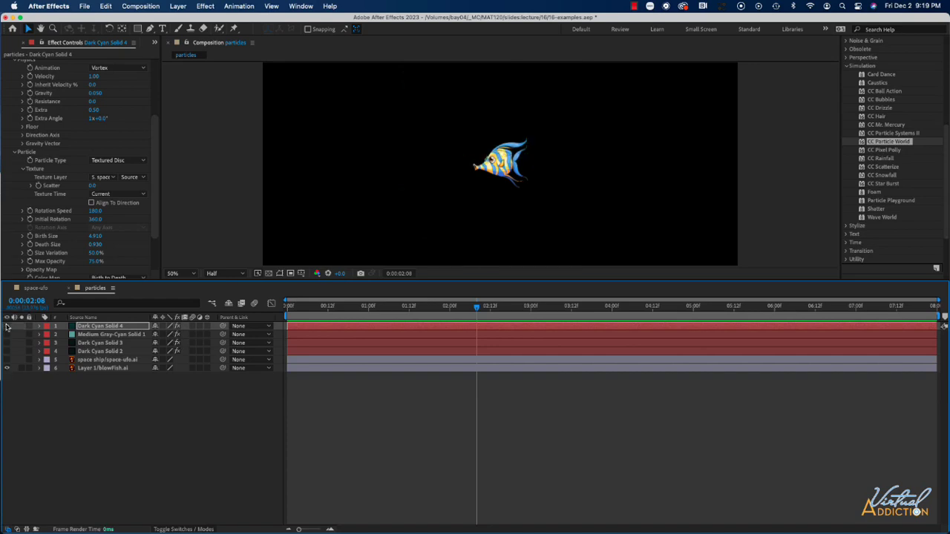
{"action": "left_click", "coordinate": [8, 326]}
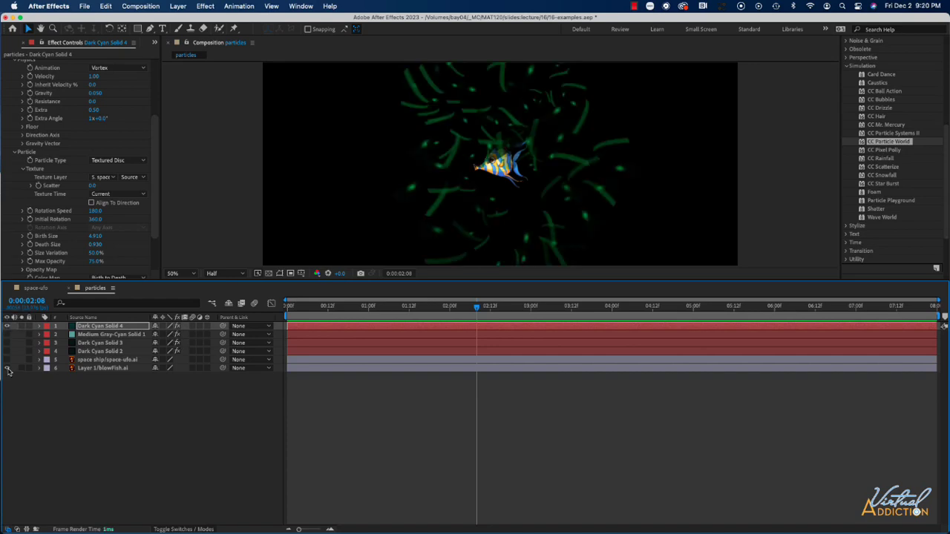
{"action": "left_click", "coordinate": [7, 369]}
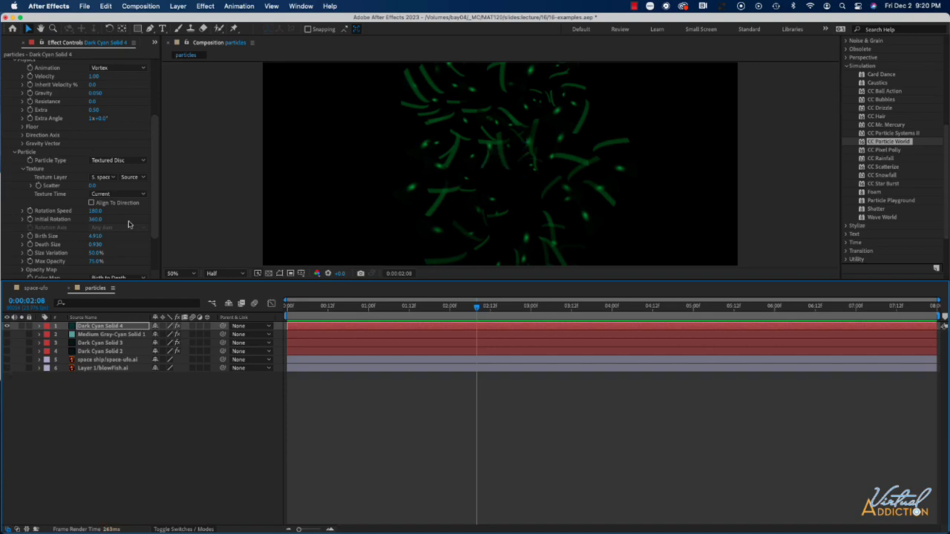
Set the Texture Layer of CC Particle World to Layer 1/blowFish.ai and play back the fish-textured vortex.
{"action": "left_click", "coordinate": [107, 178]}
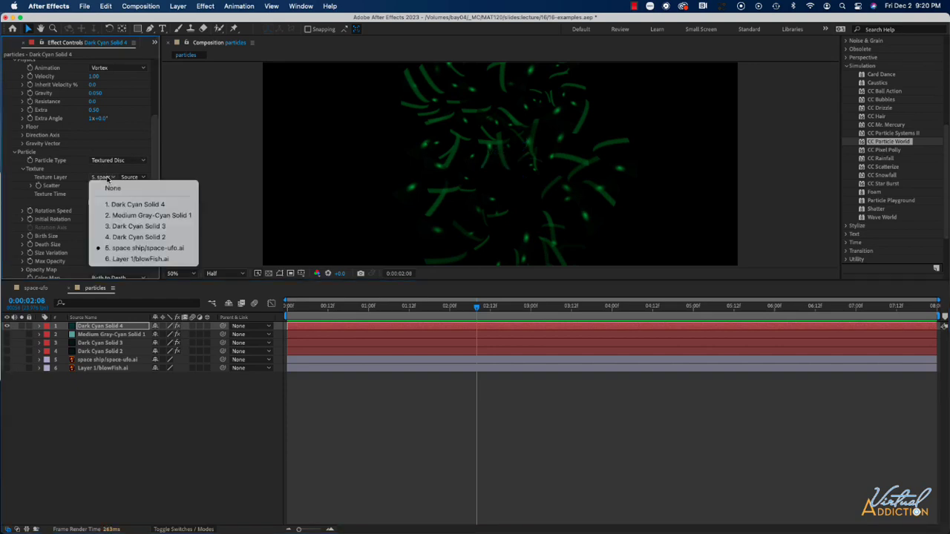
{"action": "left_click", "coordinate": [116, 258]}
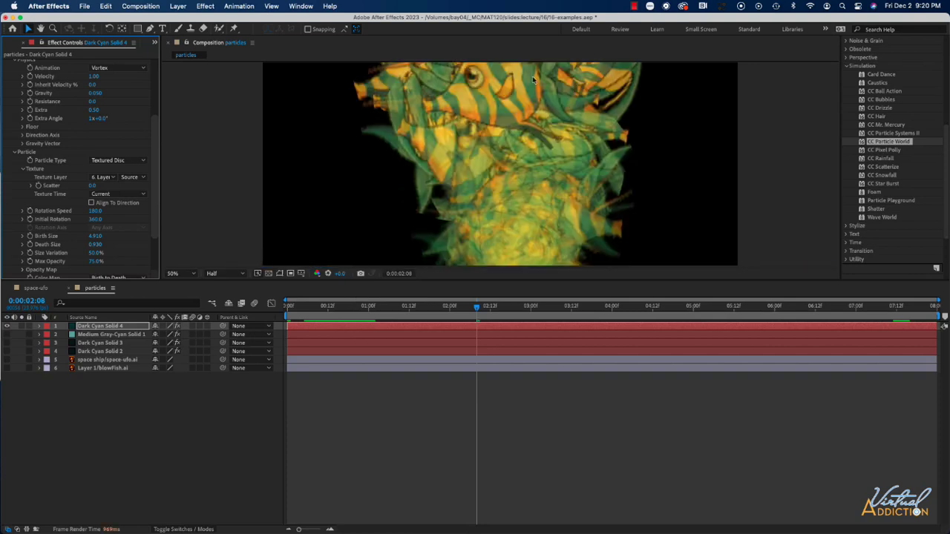
{"action": "left_click_drag", "start_coordinate": [476, 308], "coordinate": [337, 308]}
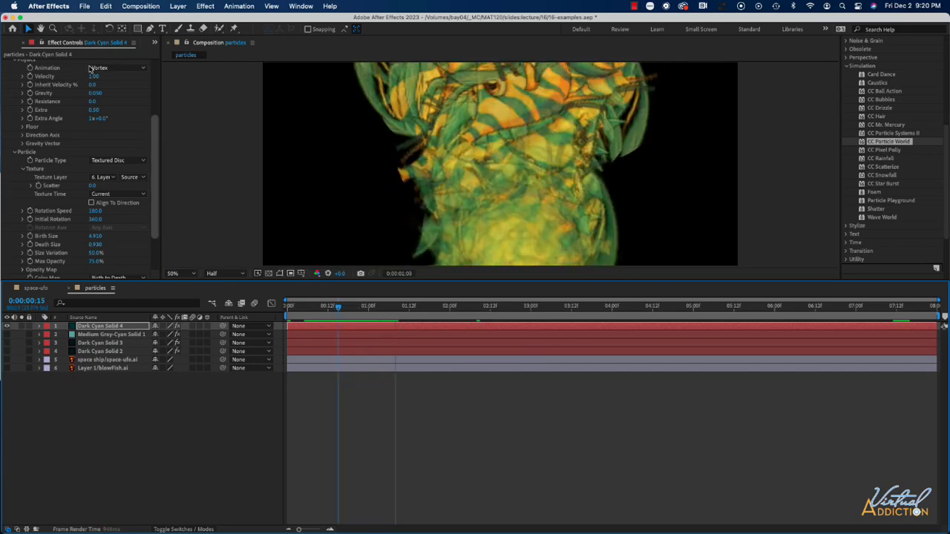
{"action": "scroll", "coordinate": [97, 137], "scroll_direction": "up", "scroll_amount": 5}
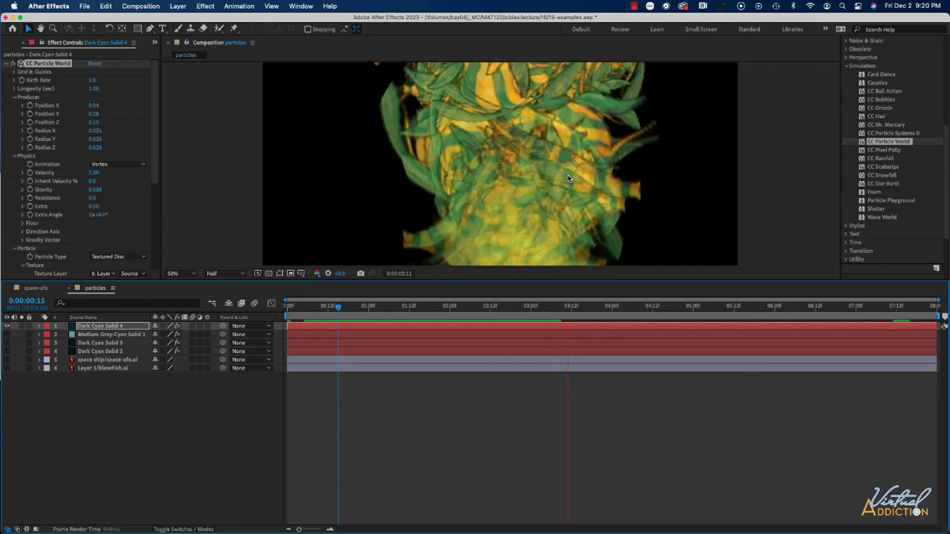
{"action": "key", "text": "space"}
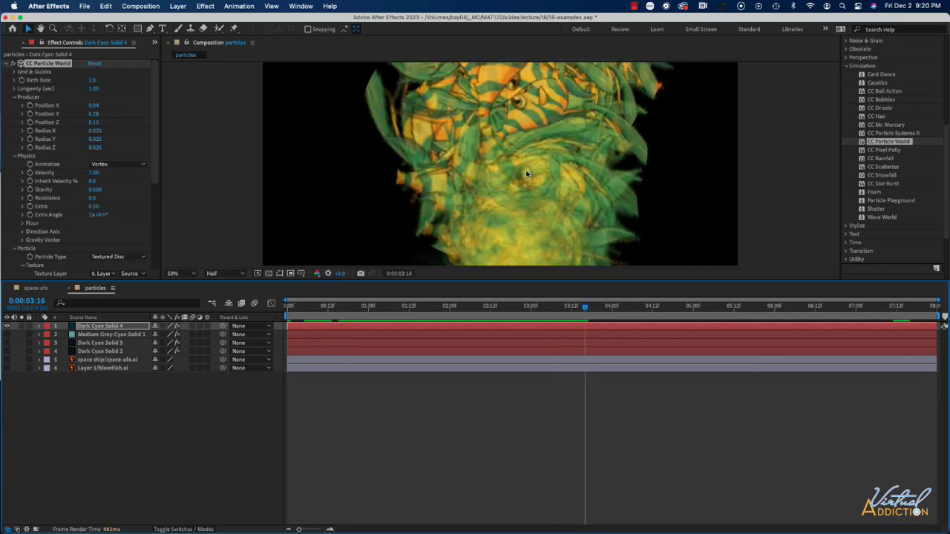
Set the particles' Size Variation to 0.0% and Rotation Speed to 213.0.
{"action": "scroll", "coordinate": [115, 198], "scroll_direction": "down", "scroll_amount": 5}
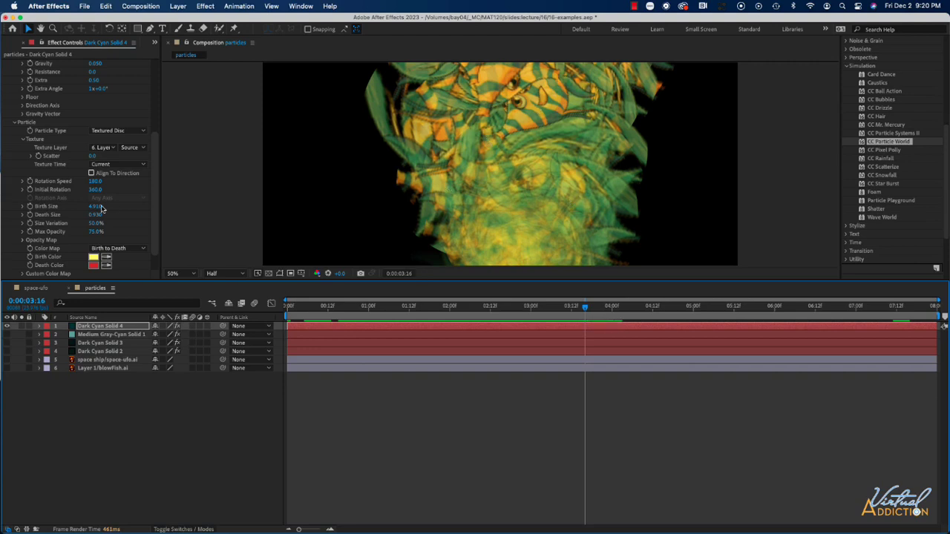
{"action": "left_click_drag", "start_coordinate": [94, 223], "coordinate": [46, 224]}
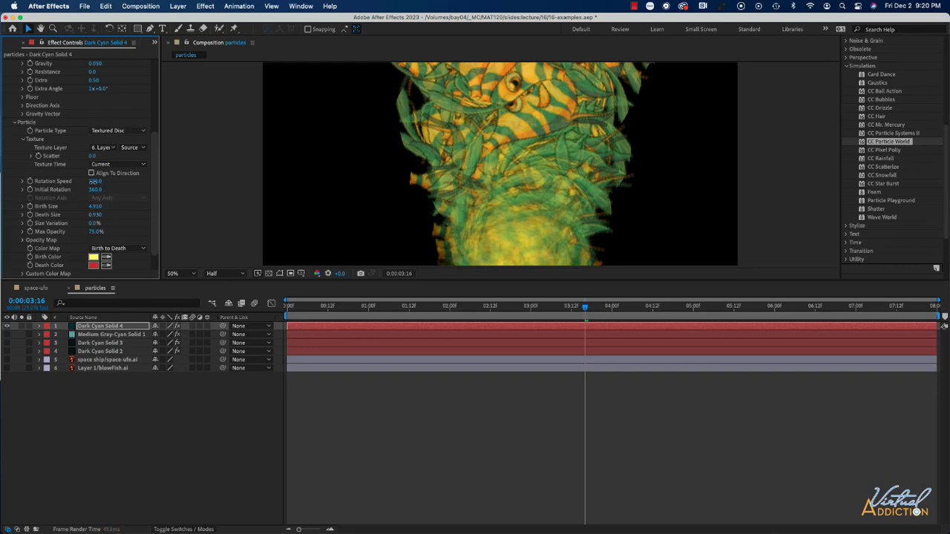
{"action": "left_click_drag", "start_coordinate": [95, 181], "coordinate": [199, 180]}
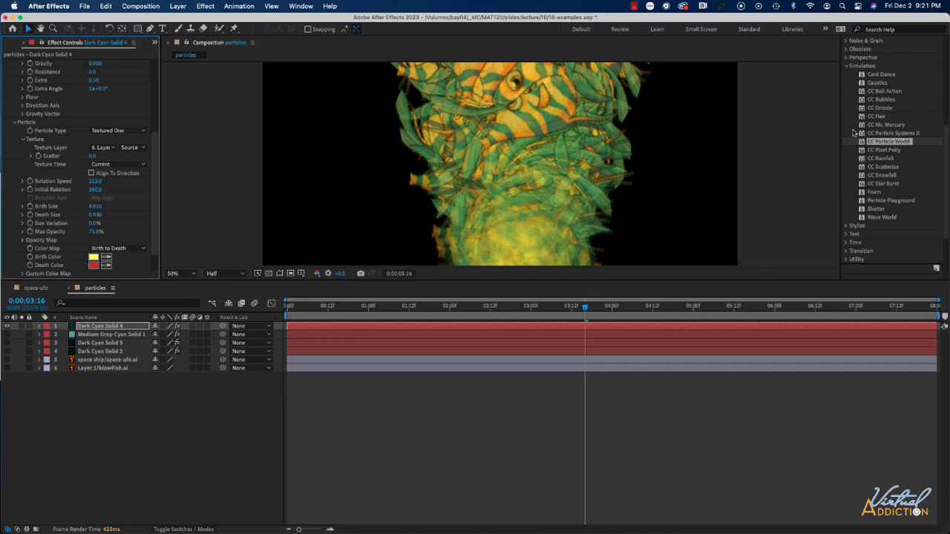
Play the space-ufo composition from its start to review the starry scene, and return to the particles composition.
{"action": "left_click", "coordinate": [39, 289]}
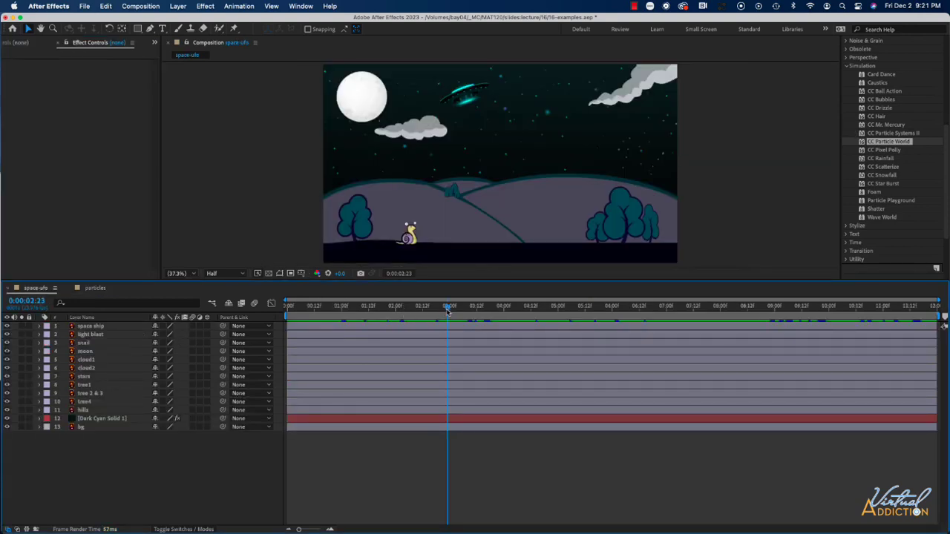
{"action": "left_click_drag", "start_coordinate": [448, 312], "coordinate": [273, 313]}
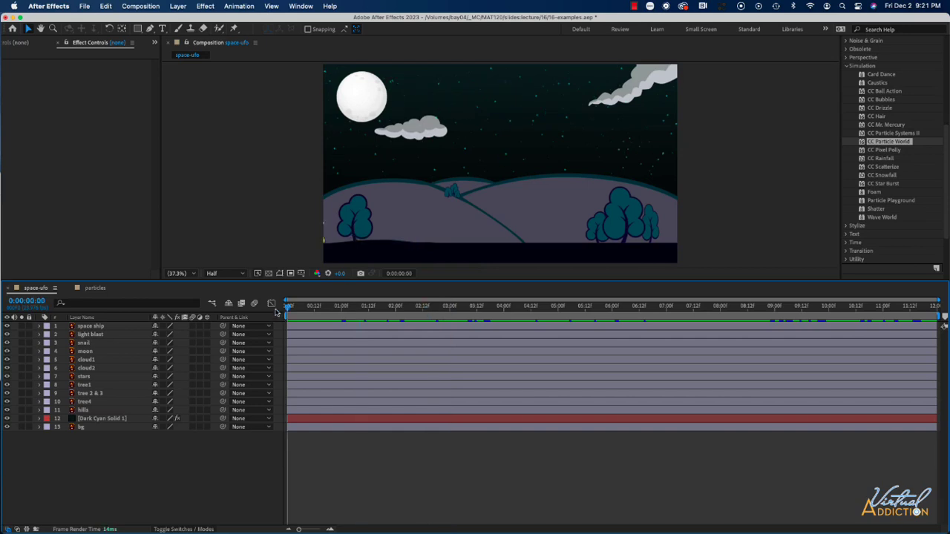
{"action": "key", "text": "space"}
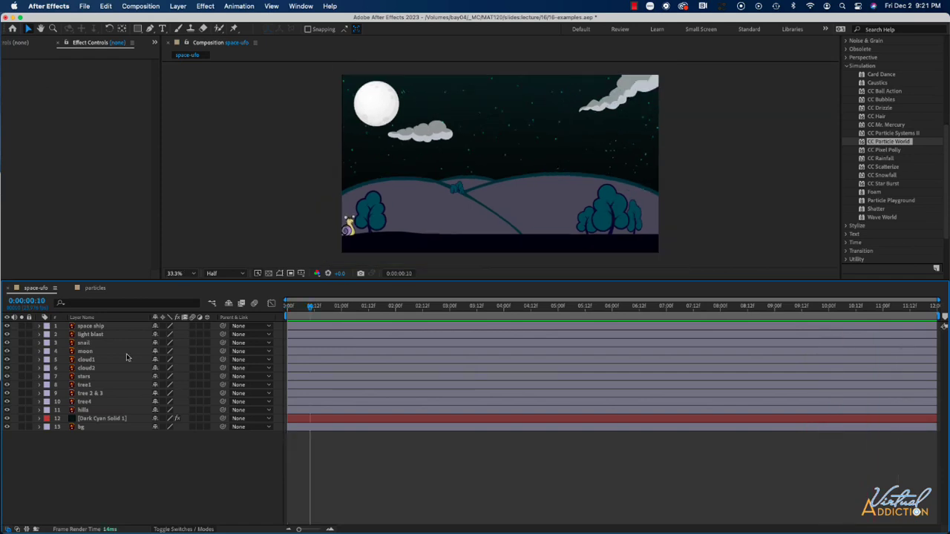
{"action": "left_click", "coordinate": [95, 288]}
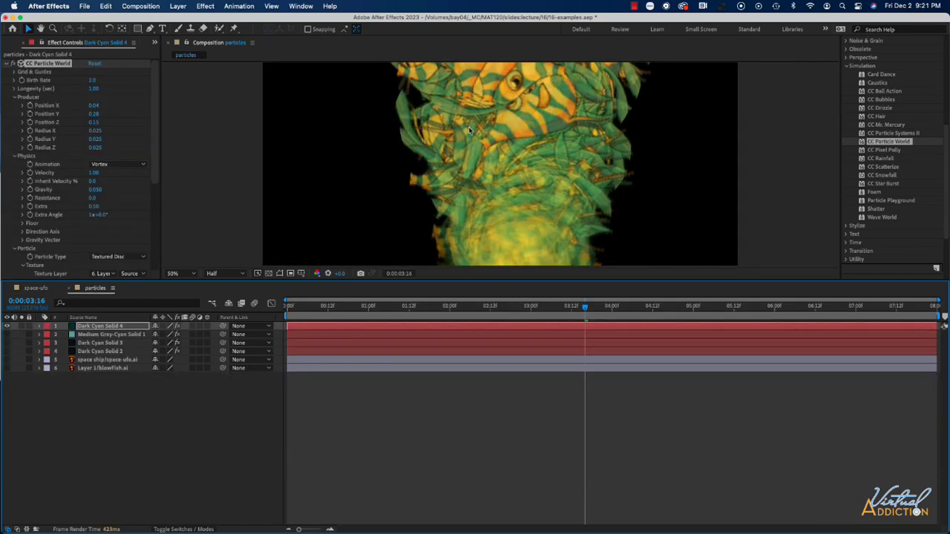